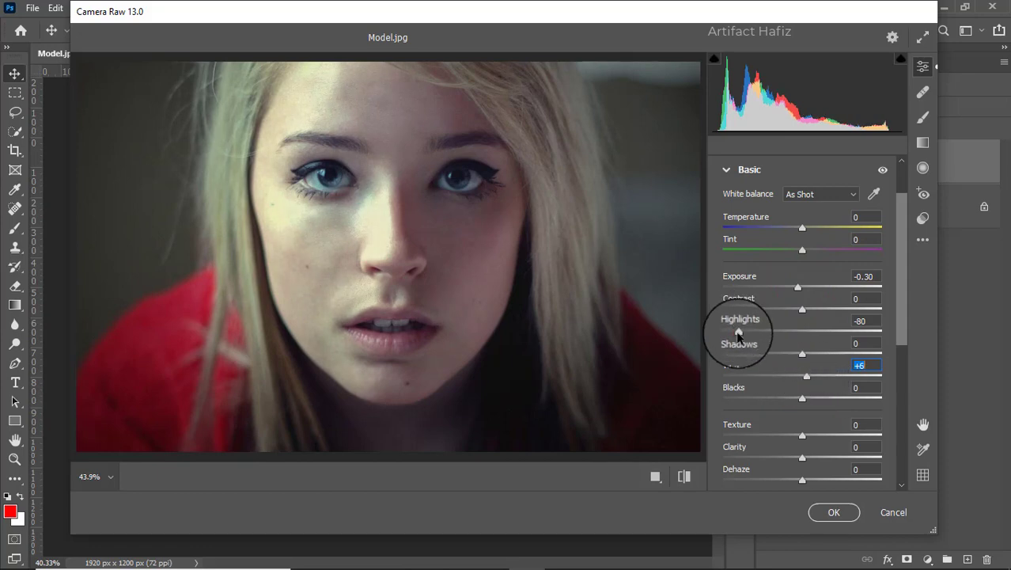
- In the Camera Raw filter, set Highlights to -59, Shadows to +5 and Blacks to -11, and apply it
left_click_drag(739, 336, 761, 336)
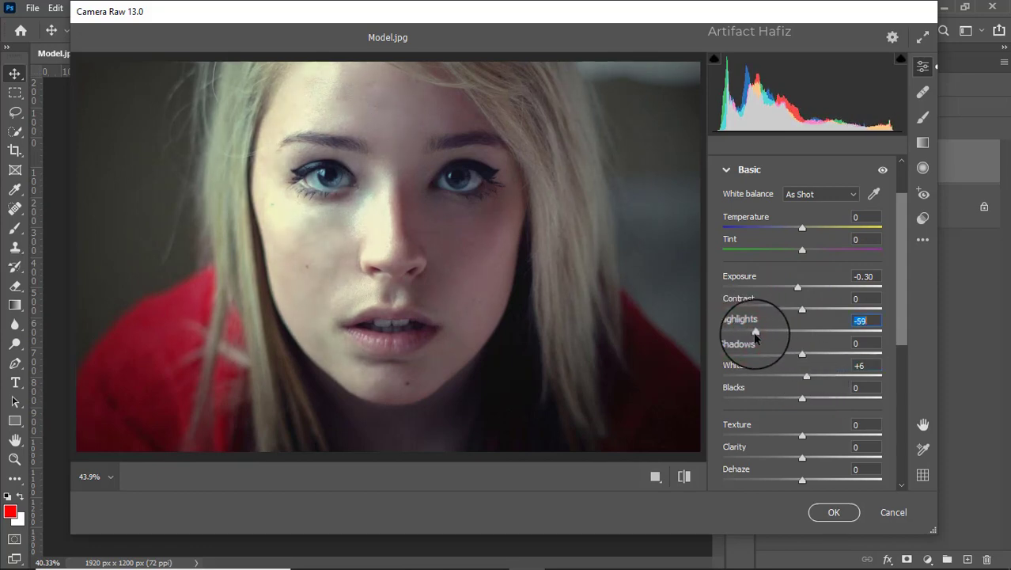
left_click_drag(801, 356, 806, 355)
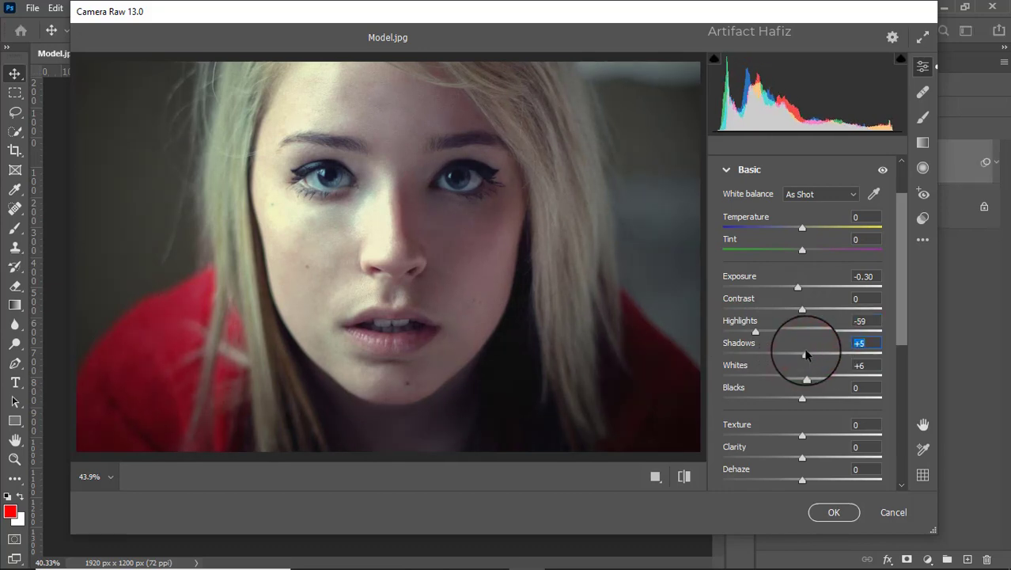
mouse_move(802, 401)
left_mouse_down()
mouse_move(779, 402)
mouse_move(794, 401)
left_mouse_up()
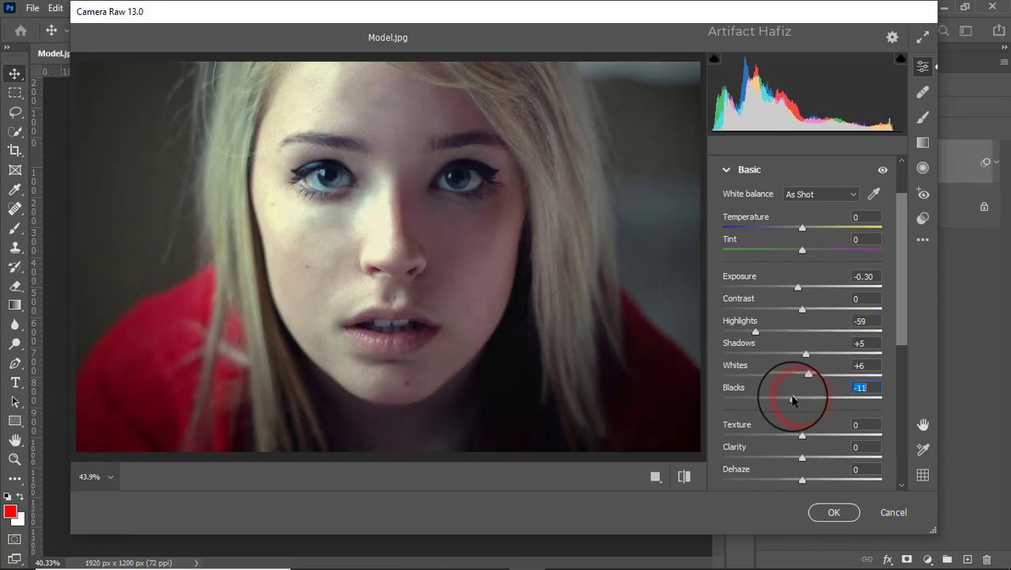
left_click(834, 512)
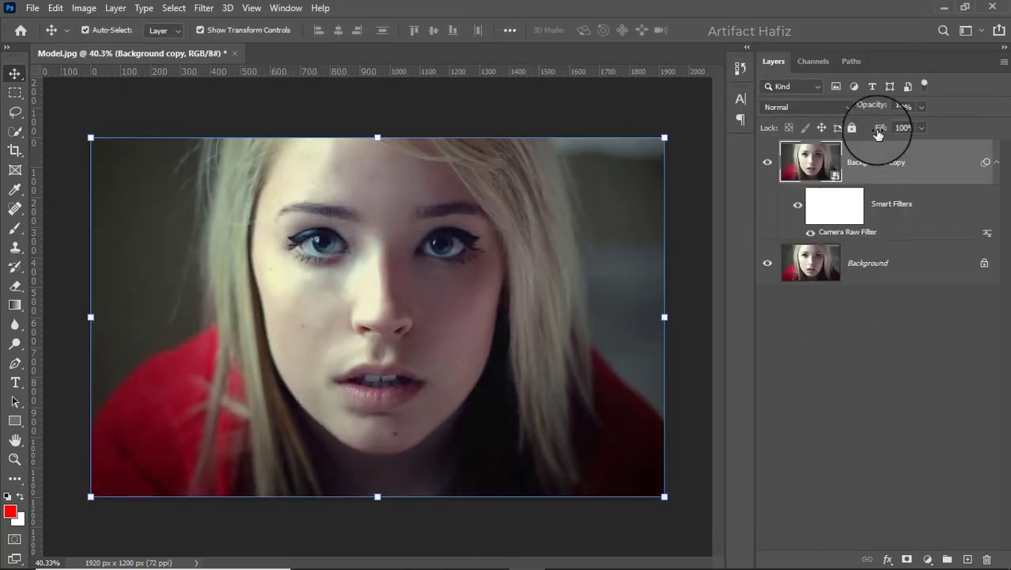
- Stamp all visible layers into a new layer above Background copy and convert it for smart filters
left_click(874, 154)
key("ctrl+alt+shift+e")
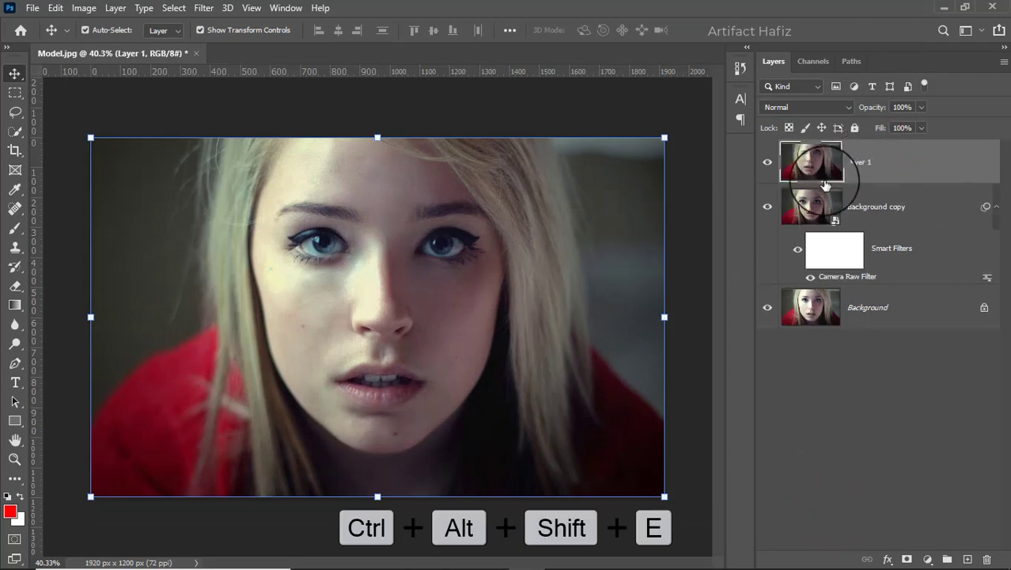
left_click(203, 8)
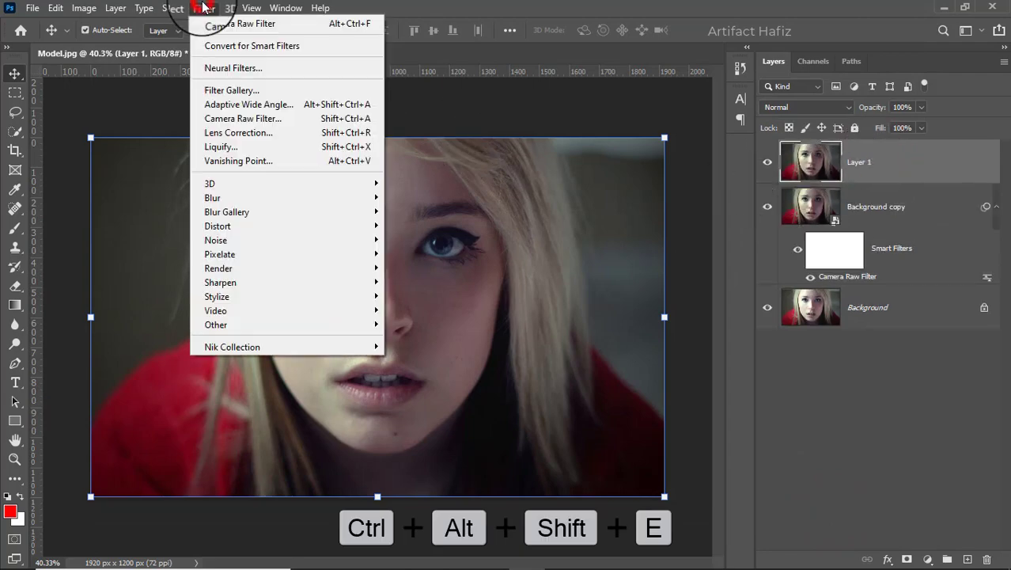
left_click(227, 46)
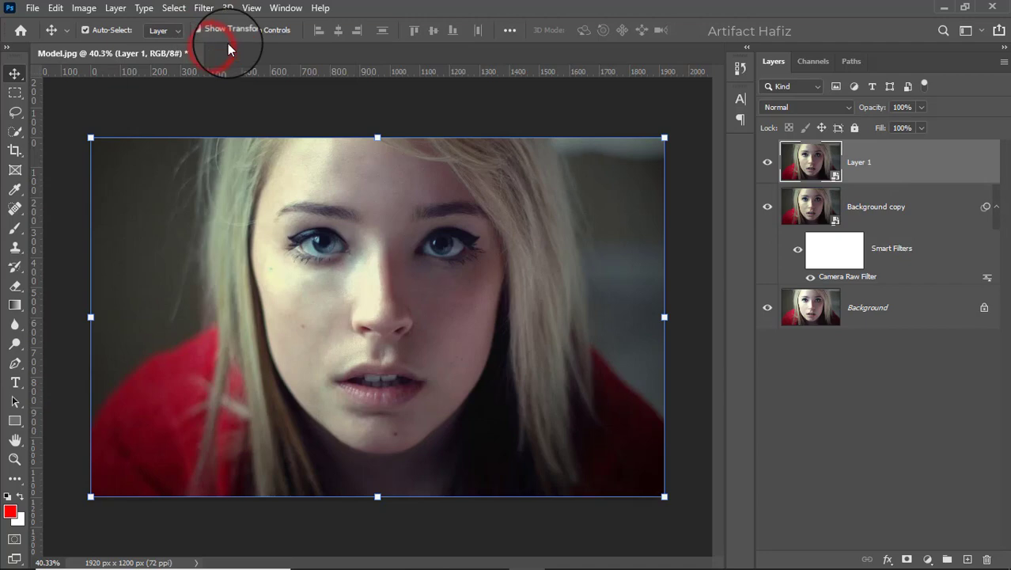
- Invert the colors of Layer 1 and set its blend mode to Vivid Light
left_click(83, 9)
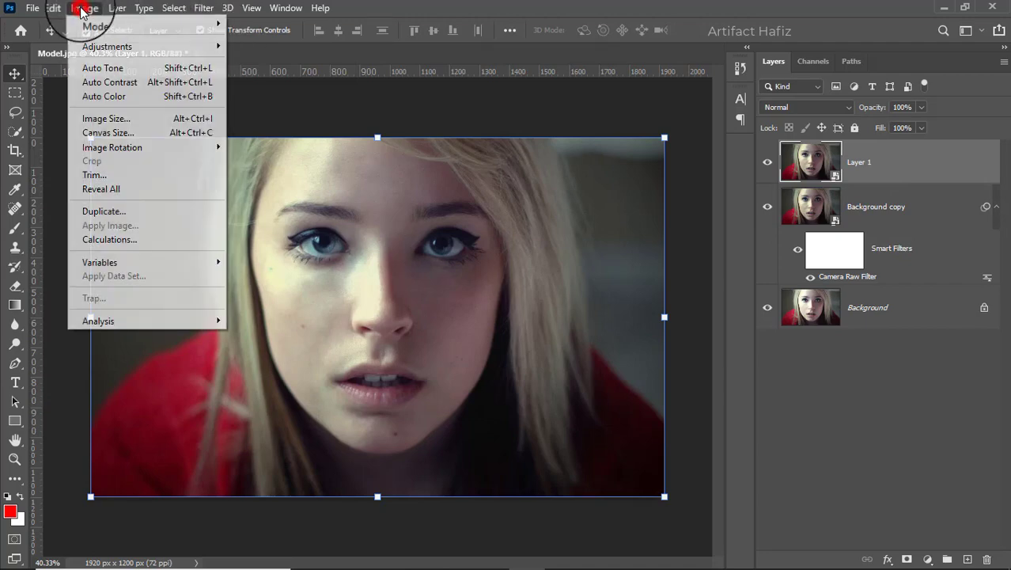
mouse_move(209, 48)
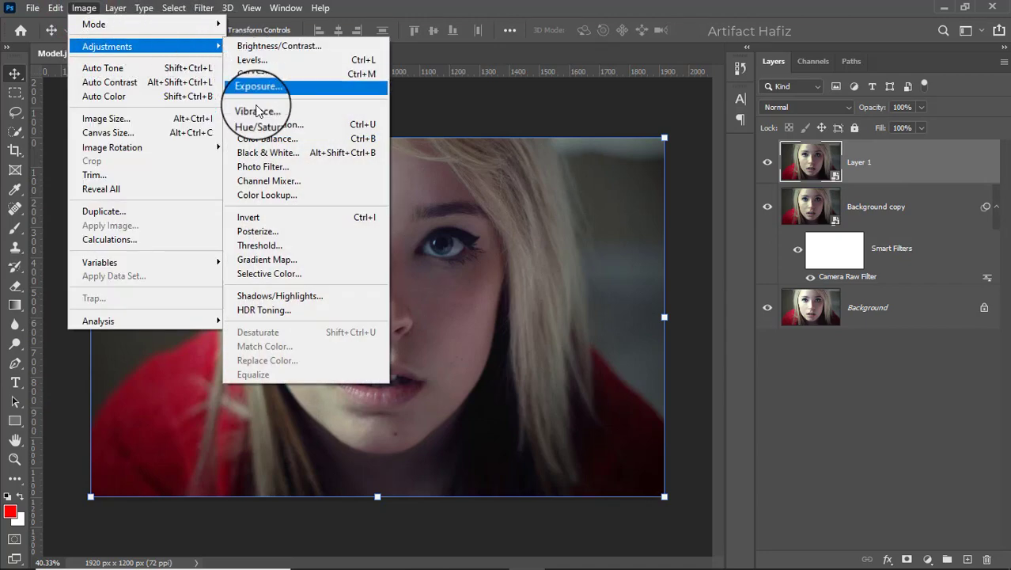
left_click(261, 217)
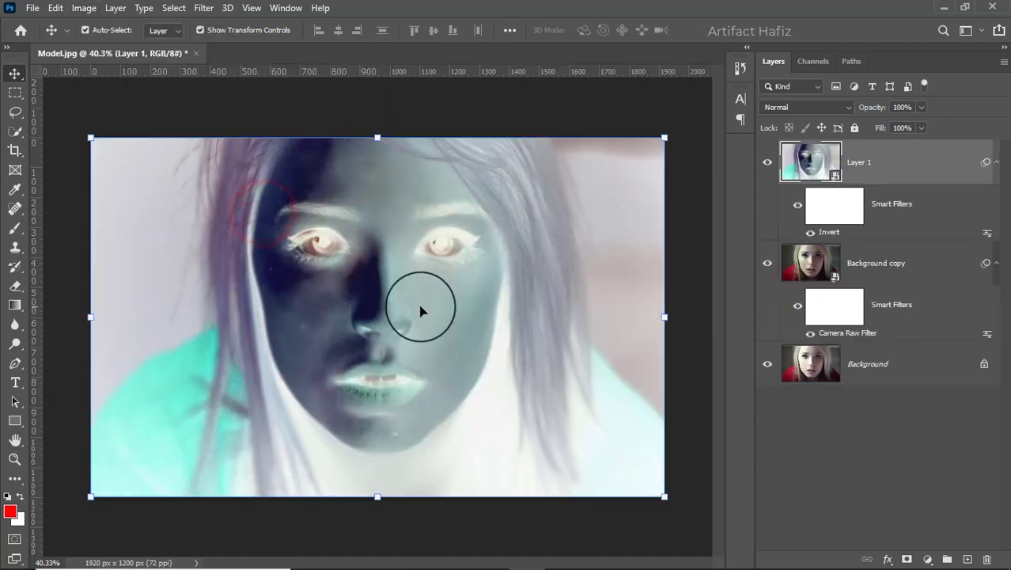
left_click(774, 107)
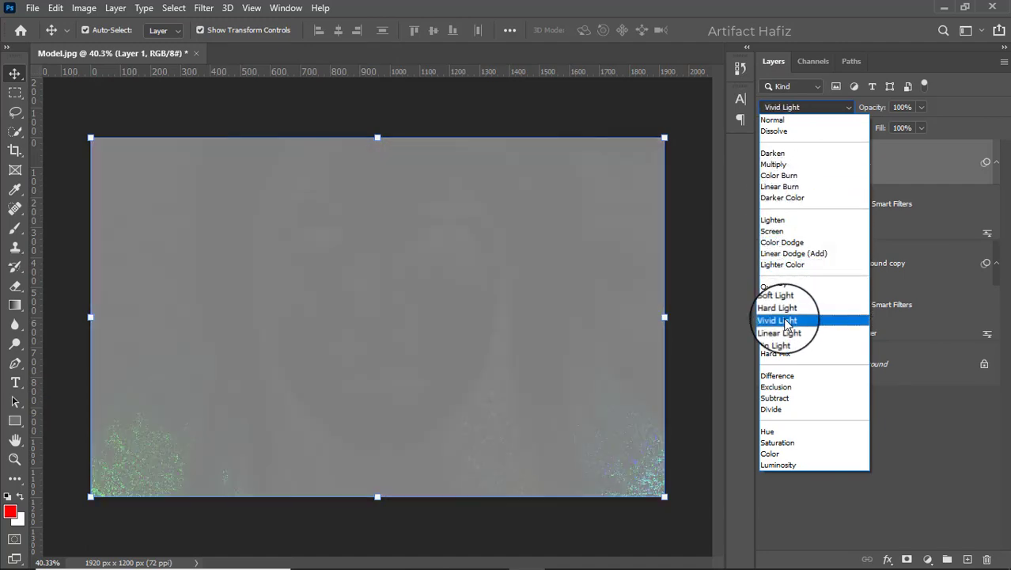
left_click(781, 321)
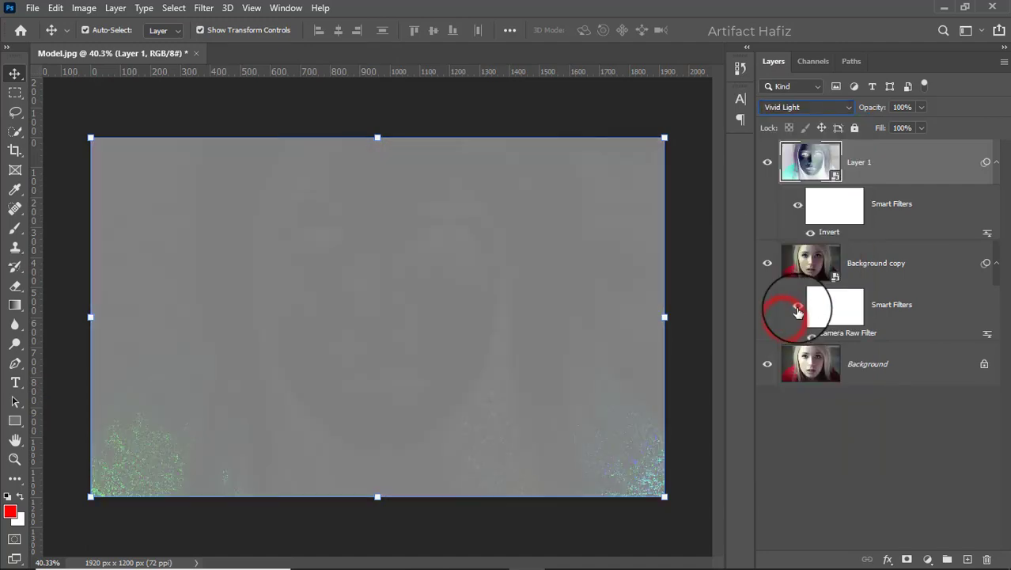
- Apply a High Pass filter with a radius of 15.3 pixels to Layer 1
left_click(205, 8)
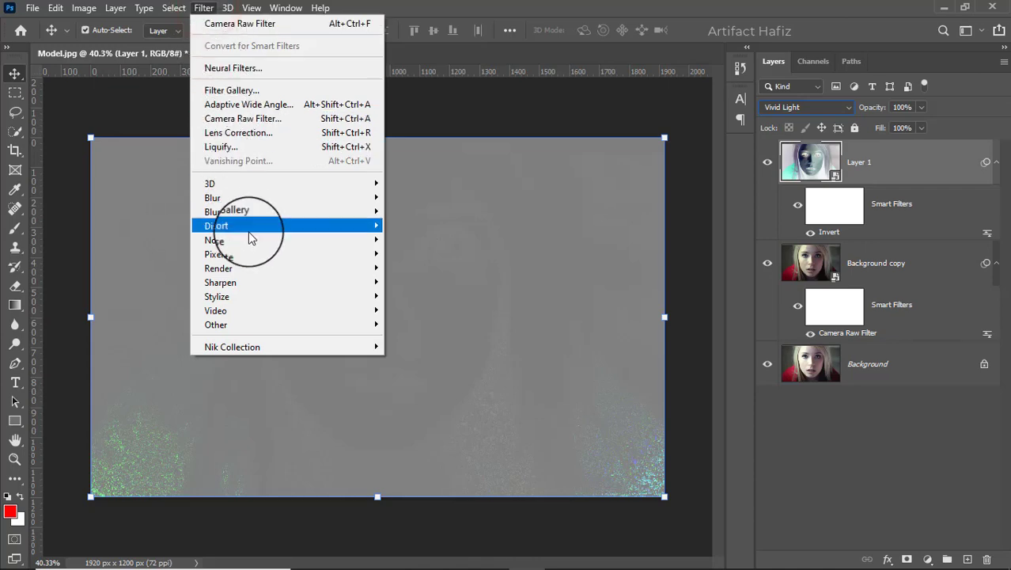
mouse_move(348, 325)
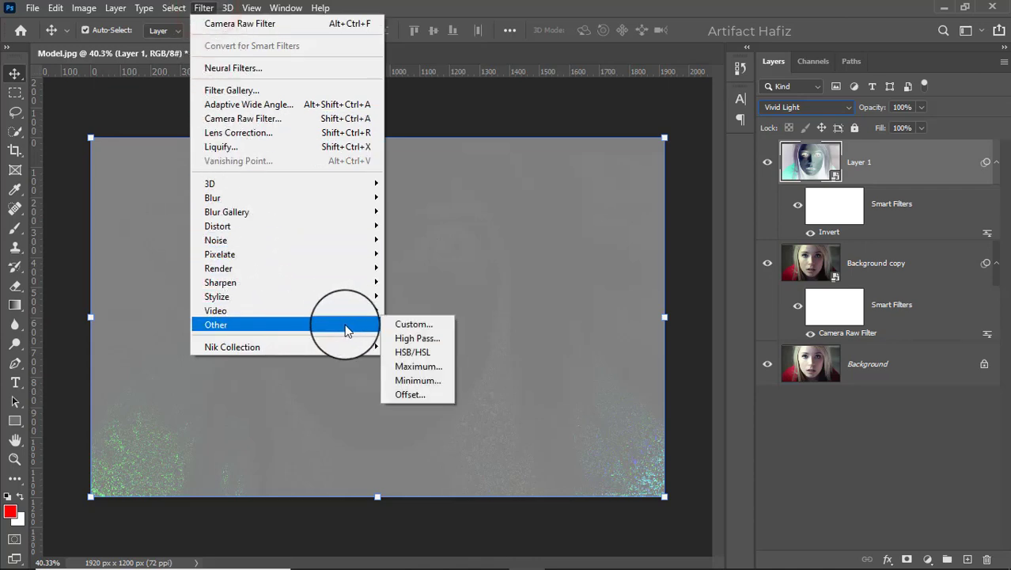
left_click(413, 337)
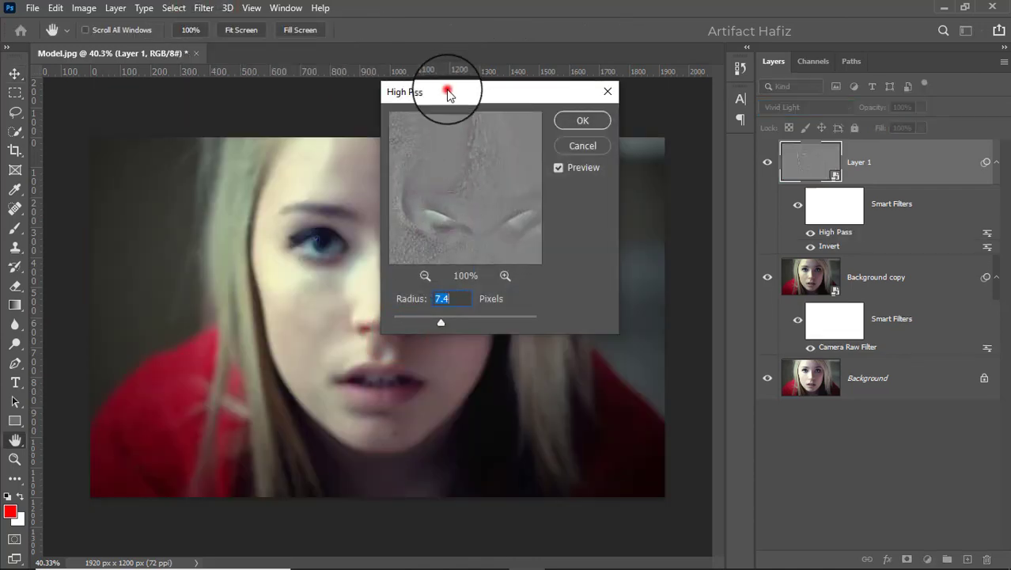
left_click_drag(448, 94, 658, 105)
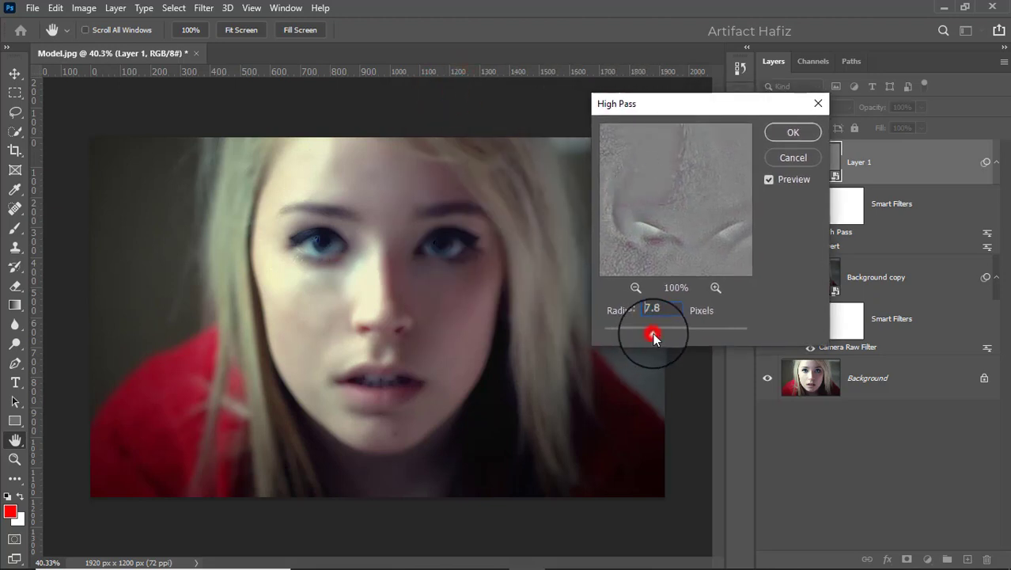
mouse_move(648, 338)
left_mouse_down()
mouse_move(674, 336)
mouse_move(651, 328)
mouse_move(665, 331)
left_mouse_up()
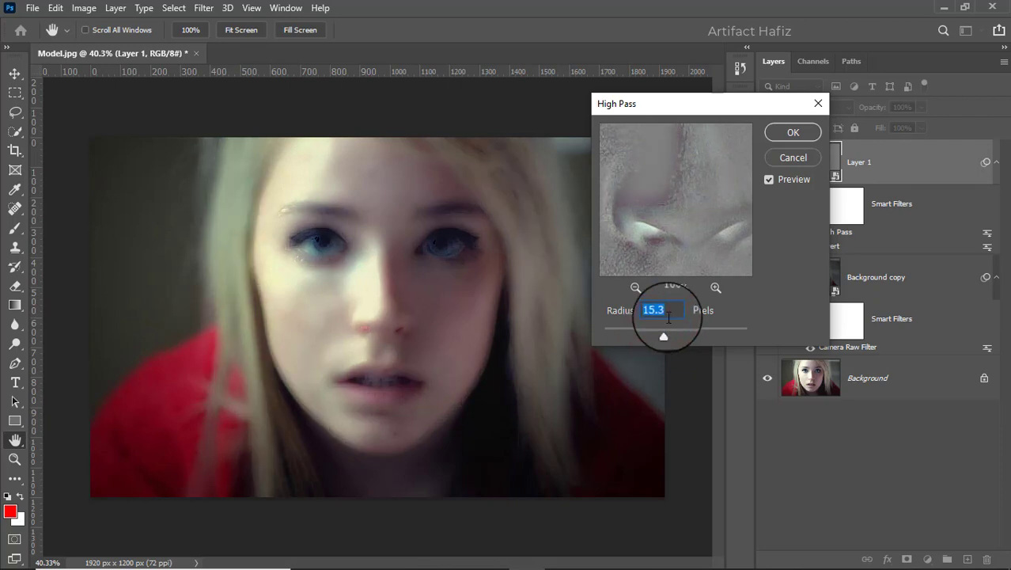
left_click(787, 133)
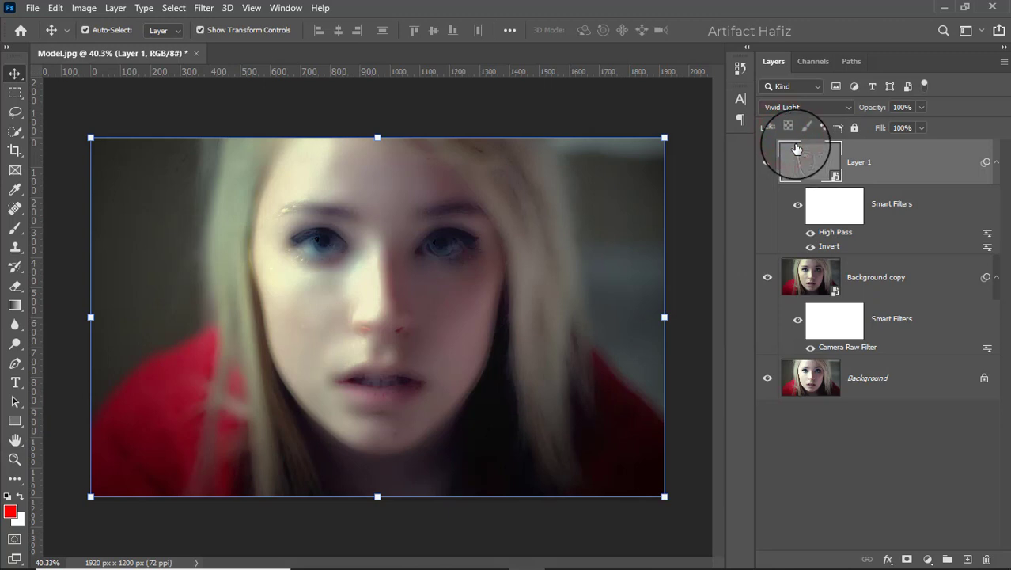
- Compare the portrait with Layer 1 hidden and shown
left_click(765, 167)
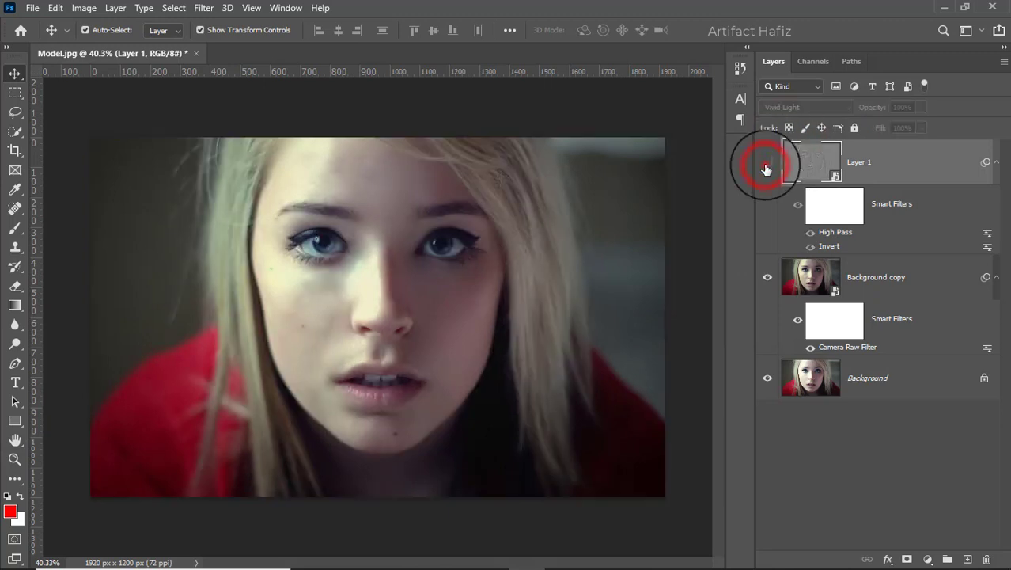
left_click(766, 164)
scroll(418, 303, "up", 1)
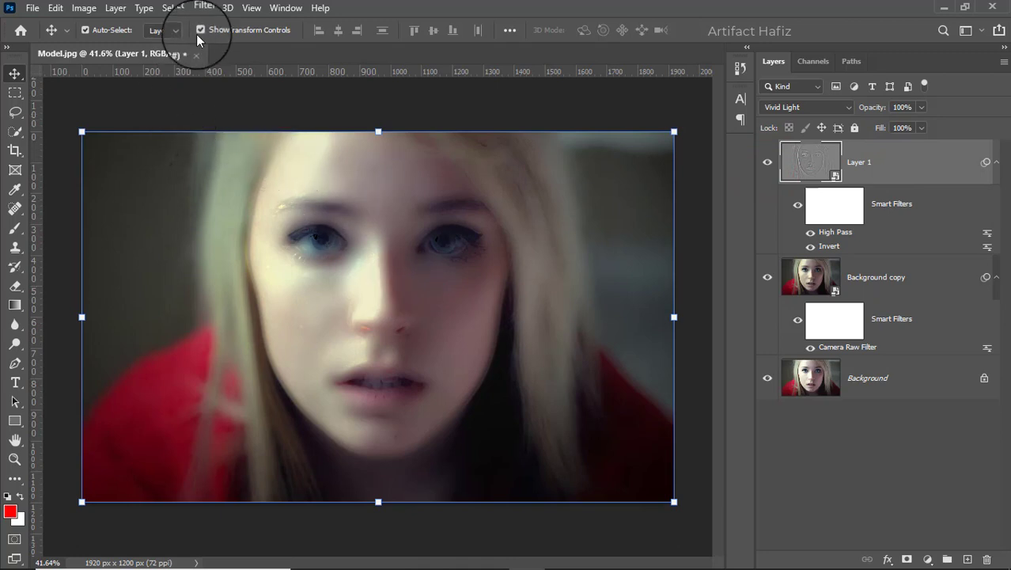
- Apply a Gaussian Blur to Layer 1, lowering the radius below 5.4 pixels
left_click(203, 10)
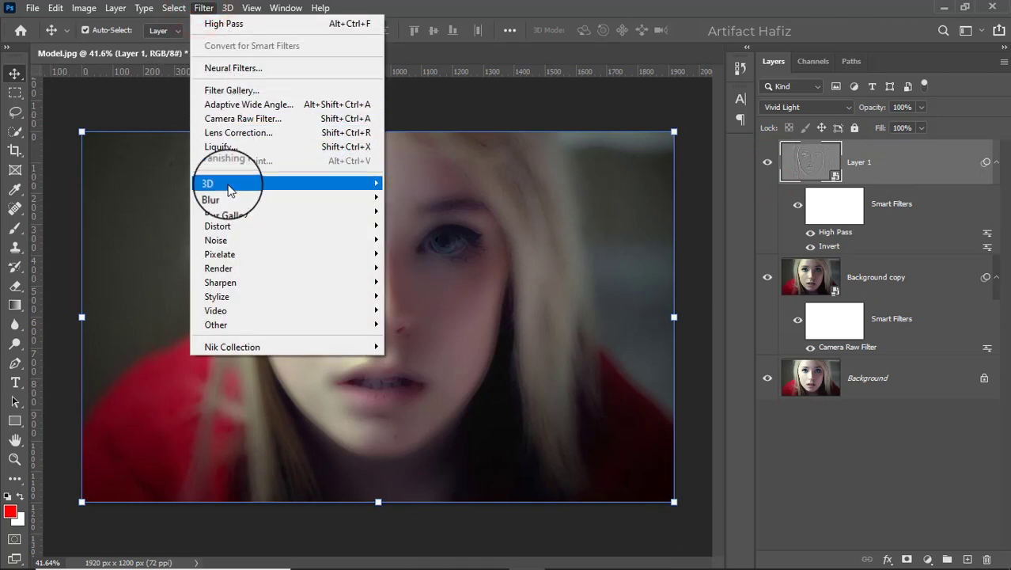
mouse_move(269, 198)
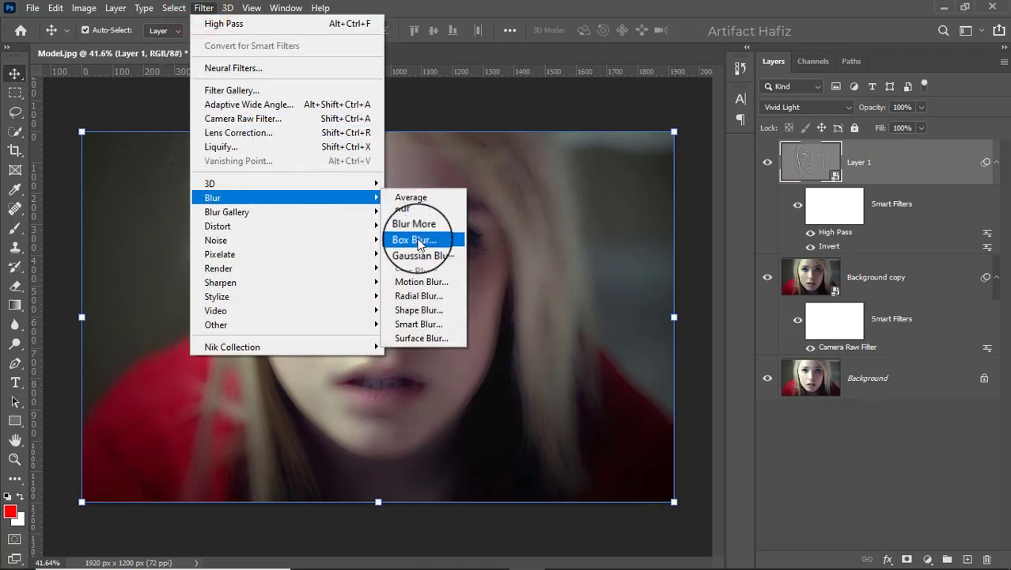
left_click(424, 253)
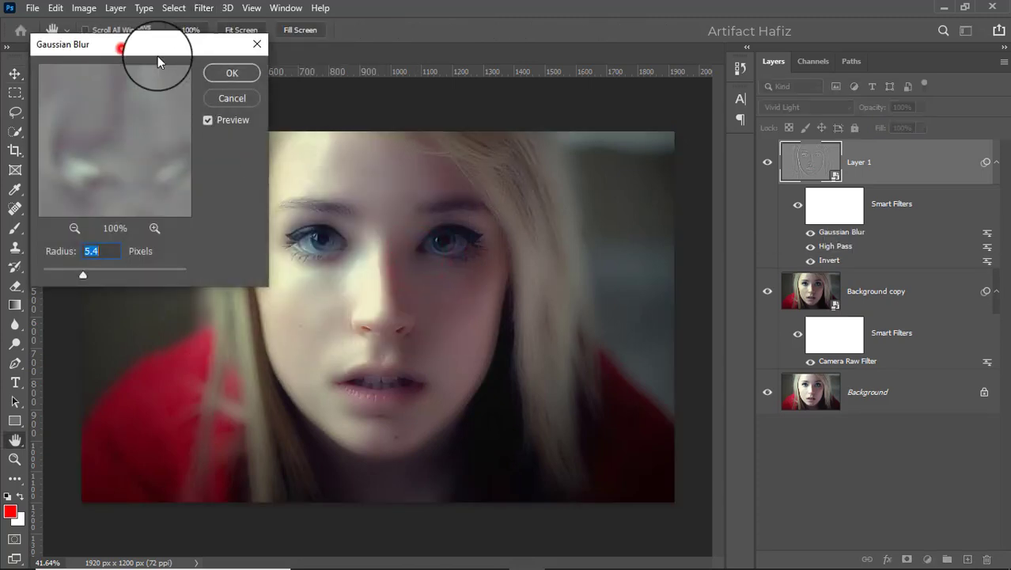
left_click_drag(159, 56, 650, 124)
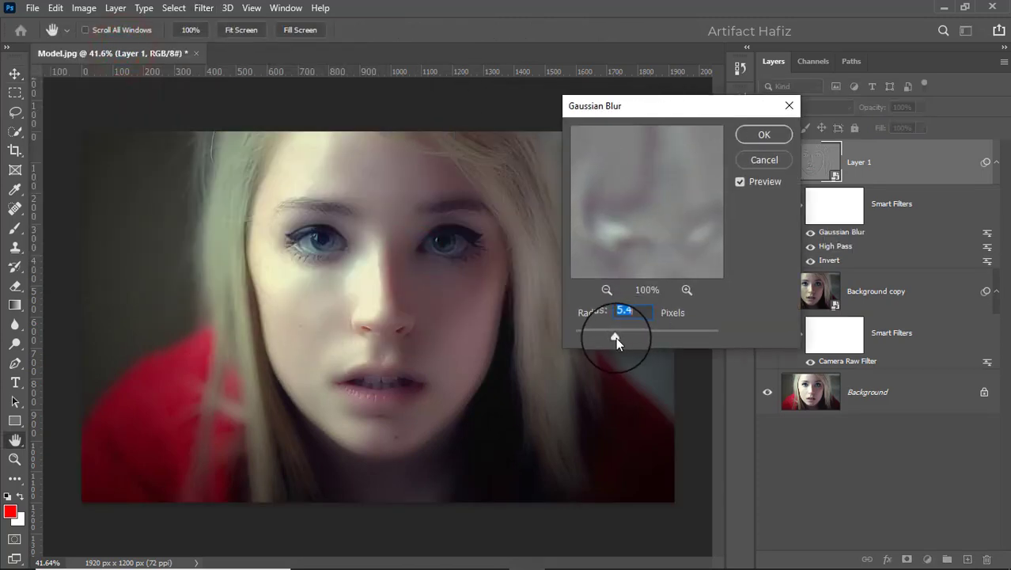
left_click_drag(615, 338, 593, 336)
left_click(744, 135)
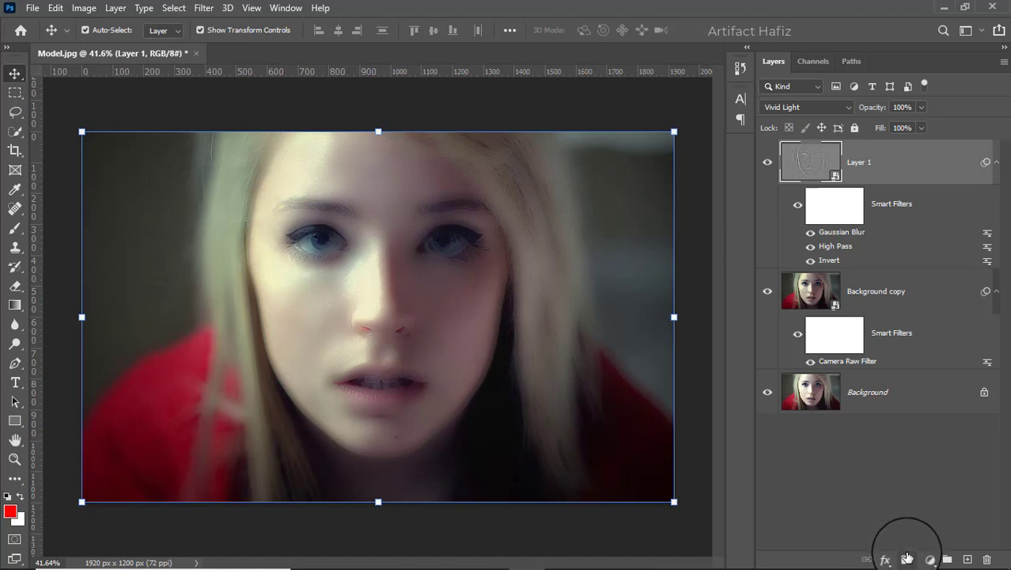
- Add a layer mask to Layer 1 and invert it to black to hide the smoothing effect
left_click(906, 559)
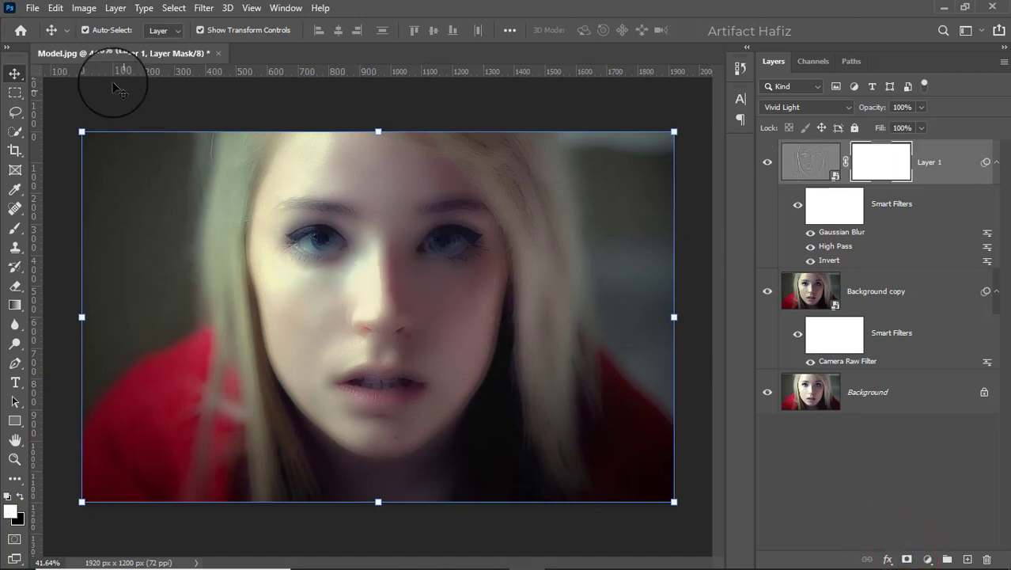
left_click(84, 8)
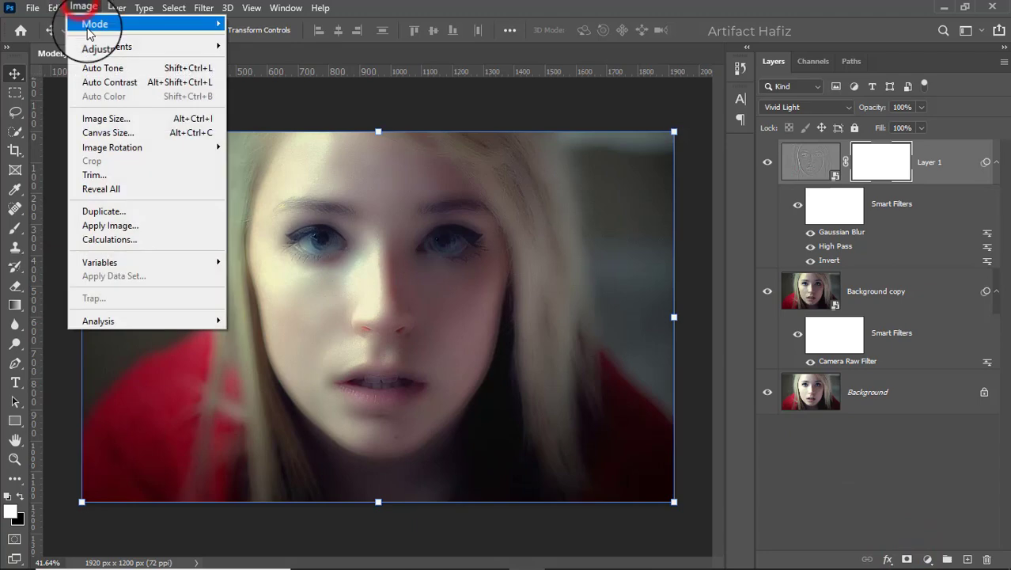
mouse_move(143, 47)
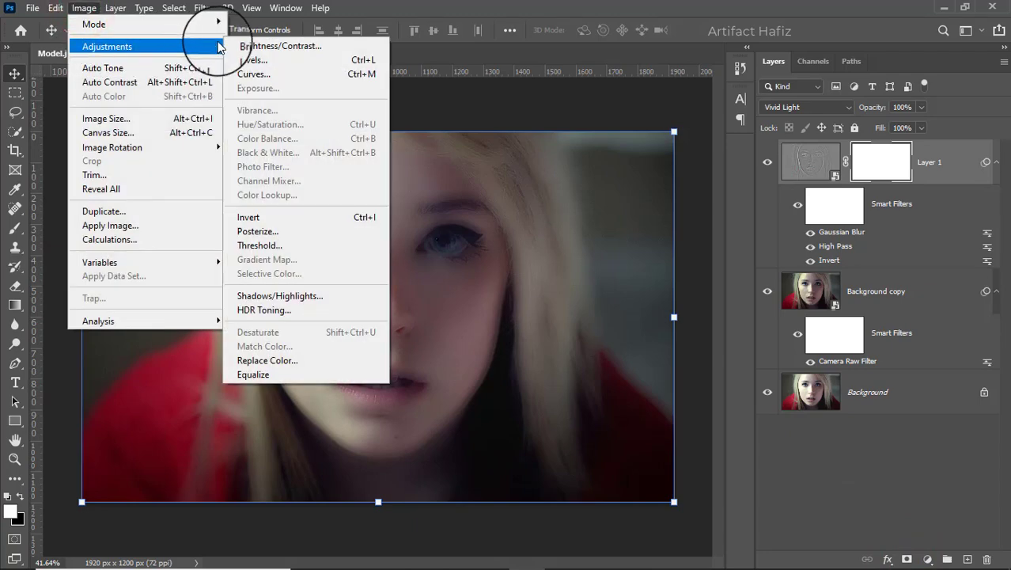
left_click(254, 218)
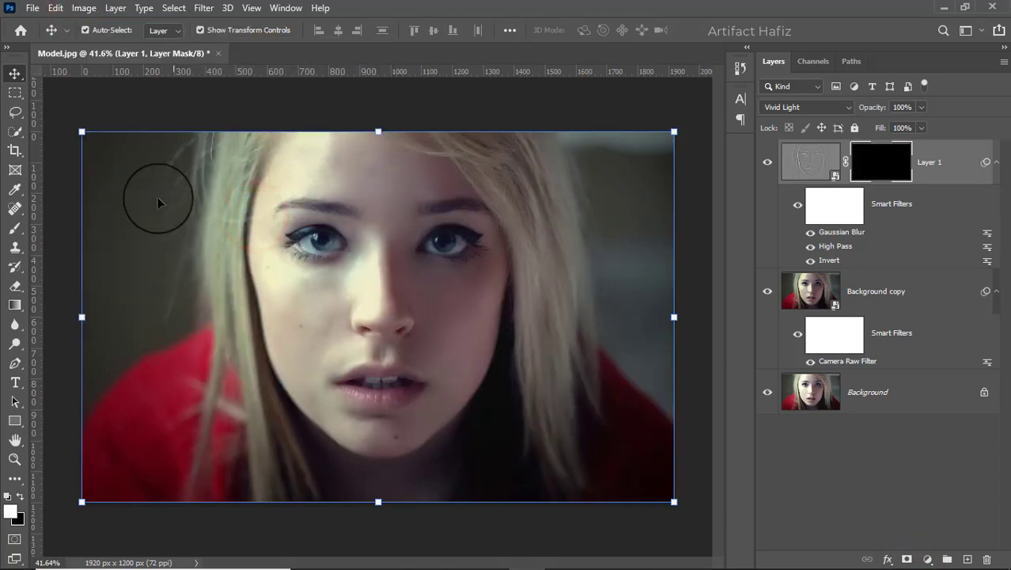
- Set up the Brush tool with the Soft Round preset at 90 px, 100% opacity and a white foreground for painting on the mask
left_click(14, 228)
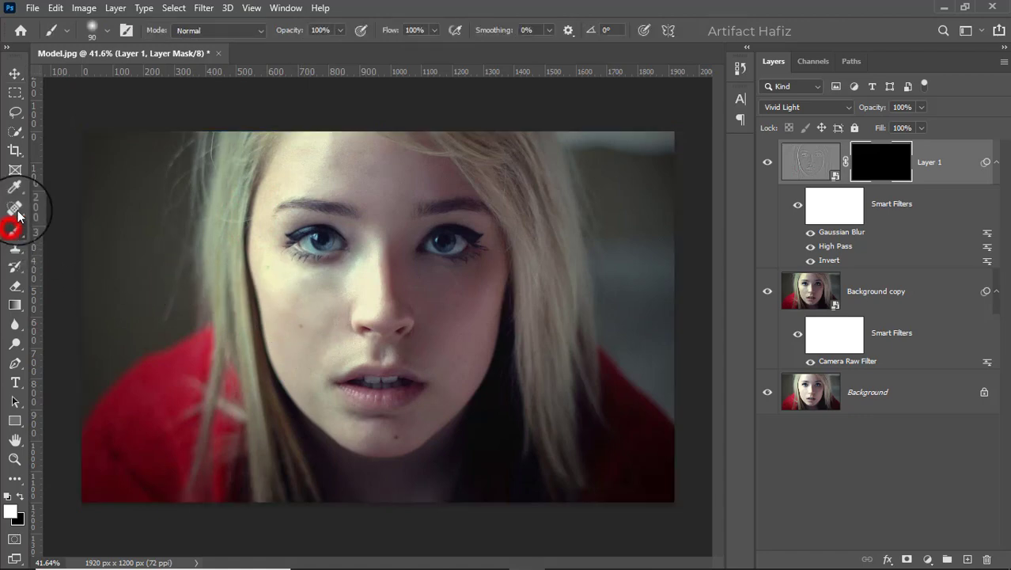
left_click(91, 28)
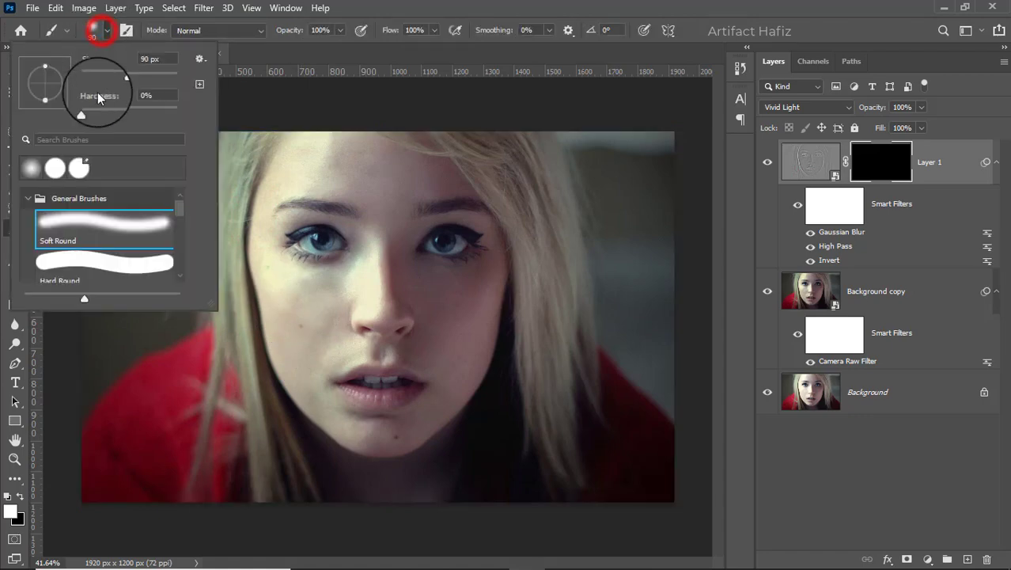
left_click(84, 223)
left_click(339, 30)
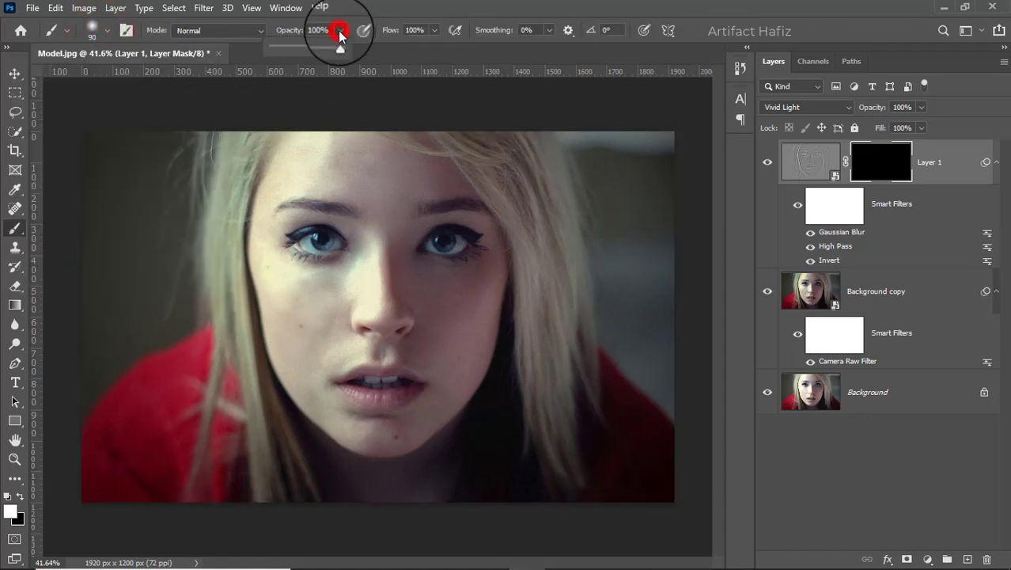
left_click_drag(339, 48, 356, 48)
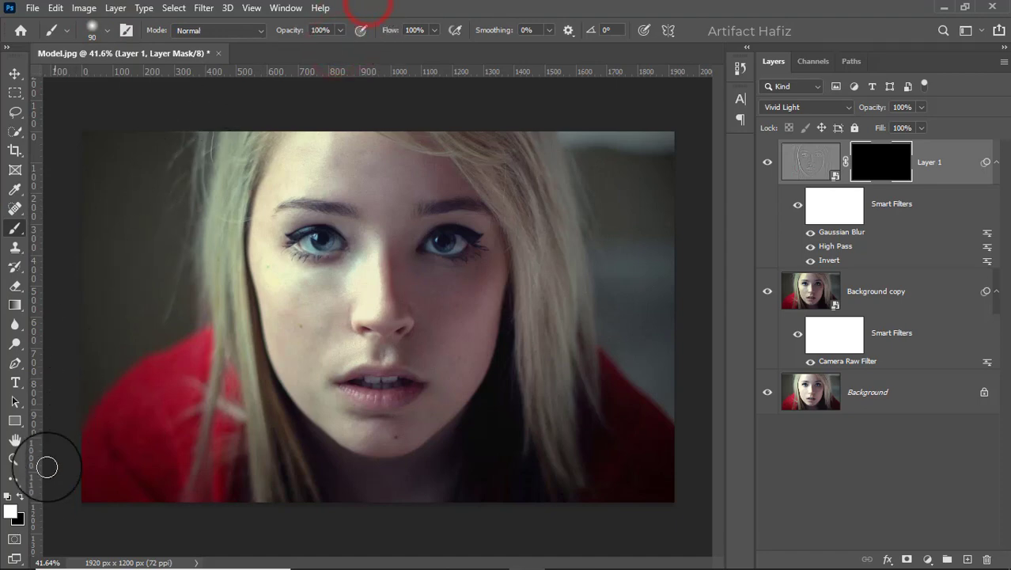
left_click(20, 500)
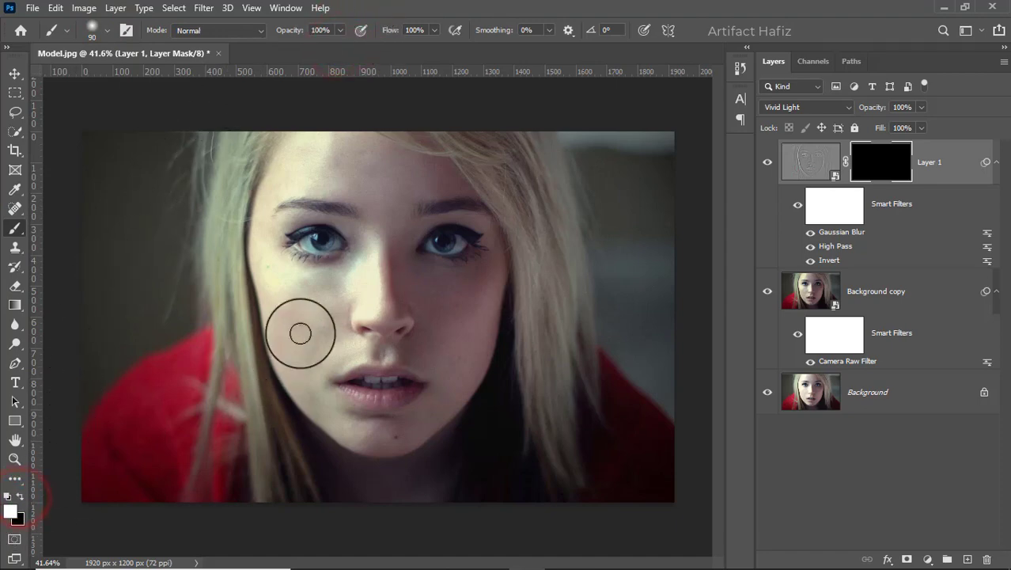
scroll(323, 141, "up", 6)
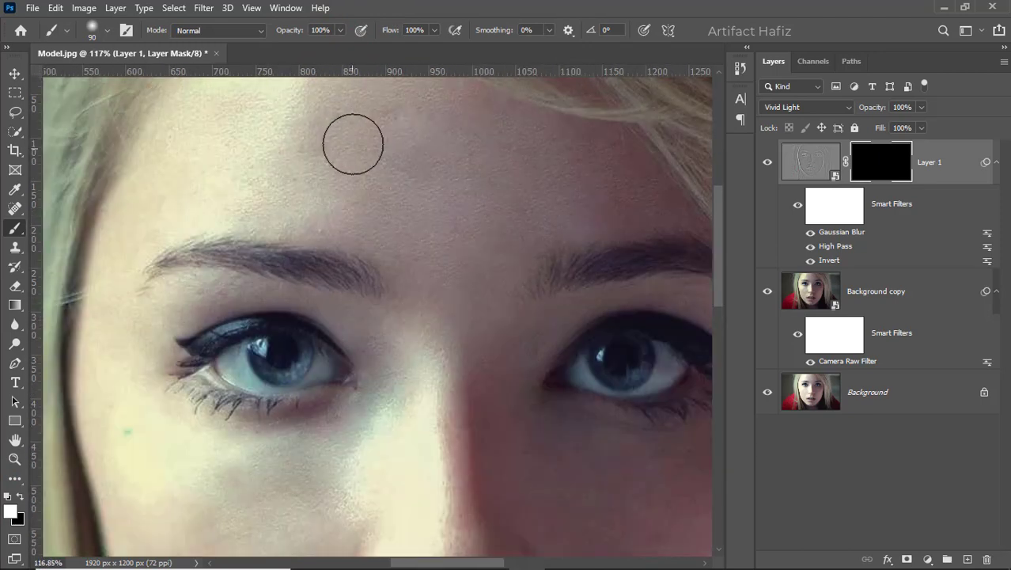
- Paint white on Layer 1's mask over the upper and central forehead to reveal the skin smoothing there
scroll(332, 198, "up", 2)
mouse_move(245, 163)
left_mouse_down()
mouse_move(167, 251)
mouse_move(302, 163)
mouse_move(305, 190)
mouse_move(240, 226)
left_mouse_up()
left_click_drag(238, 209, 405, 276)
left_click_drag(352, 258, 386, 277)
left_click_drag(332, 198, 388, 261)
left_click_drag(373, 205, 420, 242)
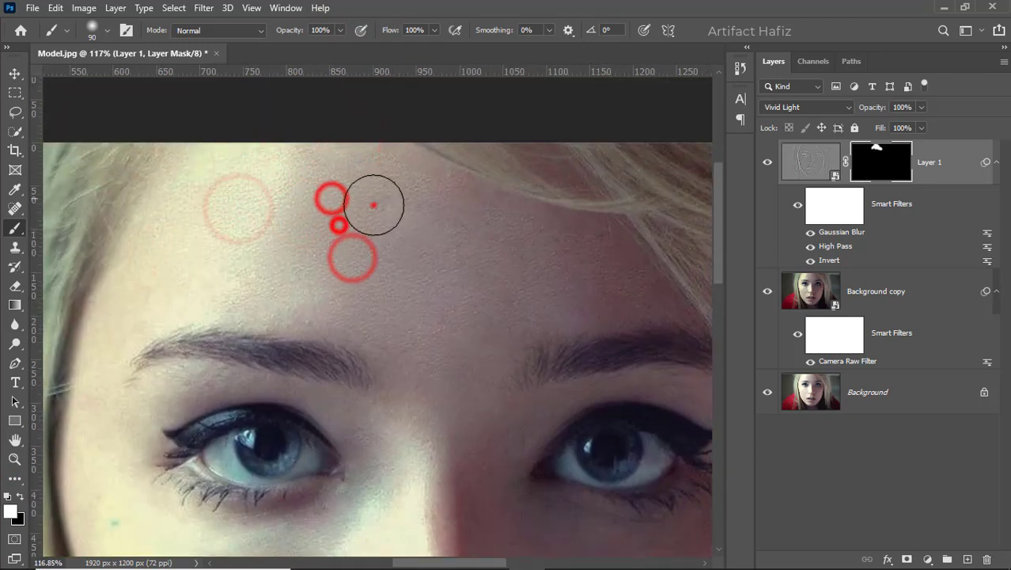
left_click_drag(402, 188, 447, 225)
left_click_drag(427, 222, 478, 257)
left_click_drag(474, 203, 523, 237)
left_click_drag(492, 149, 585, 230)
- Extend the white mask painting between the eyebrows, above both brows and along the hairline to finish the forehead
mouse_move(558, 269)
left_mouse_down()
mouse_move(619, 284)
mouse_move(468, 299)
left_mouse_up()
left_click_drag(438, 399, 448, 383)
left_click_drag(460, 345, 402, 277)
mouse_move(314, 246)
left_mouse_down()
mouse_move(264, 255)
mouse_move(300, 201)
left_mouse_up()
left_click_drag(277, 151, 244, 149)
left_click(253, 159)
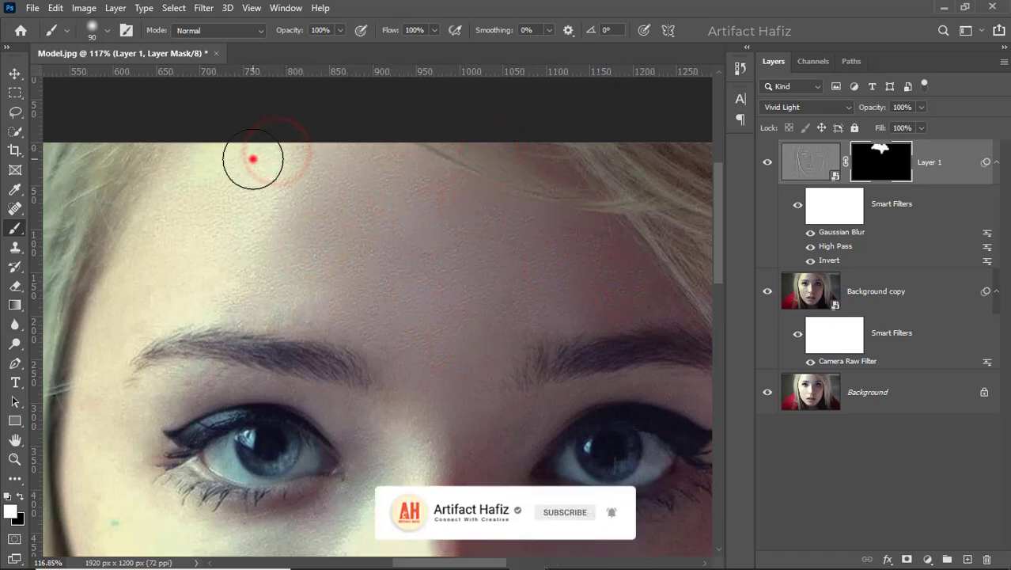
left_click_drag(513, 152, 309, 197)
left_click_drag(196, 235, 135, 298)
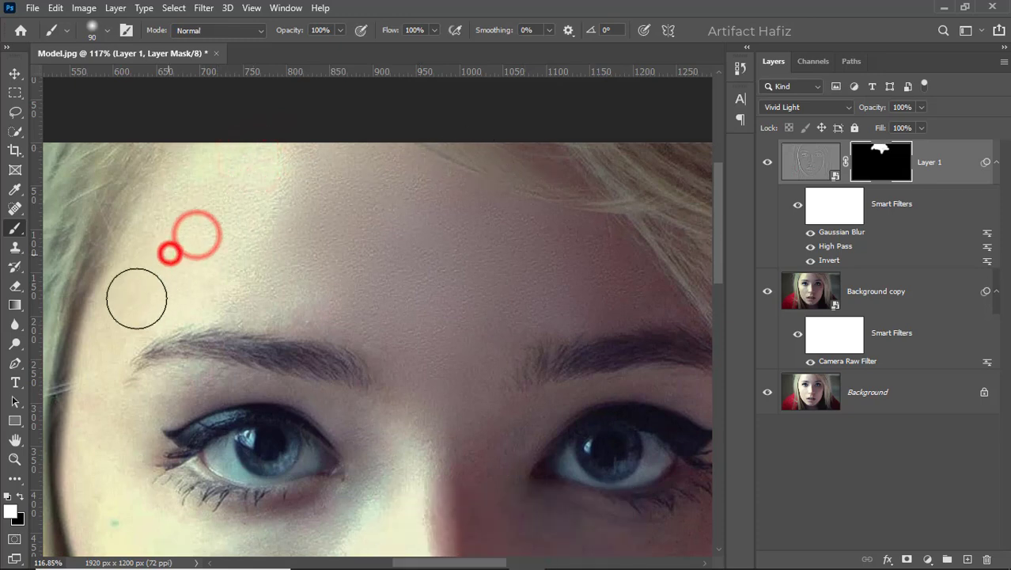
mouse_move(277, 254)
left_mouse_down()
mouse_move(341, 269)
mouse_move(333, 286)
mouse_move(347, 306)
left_mouse_up()
left_click_drag(259, 280, 321, 302)
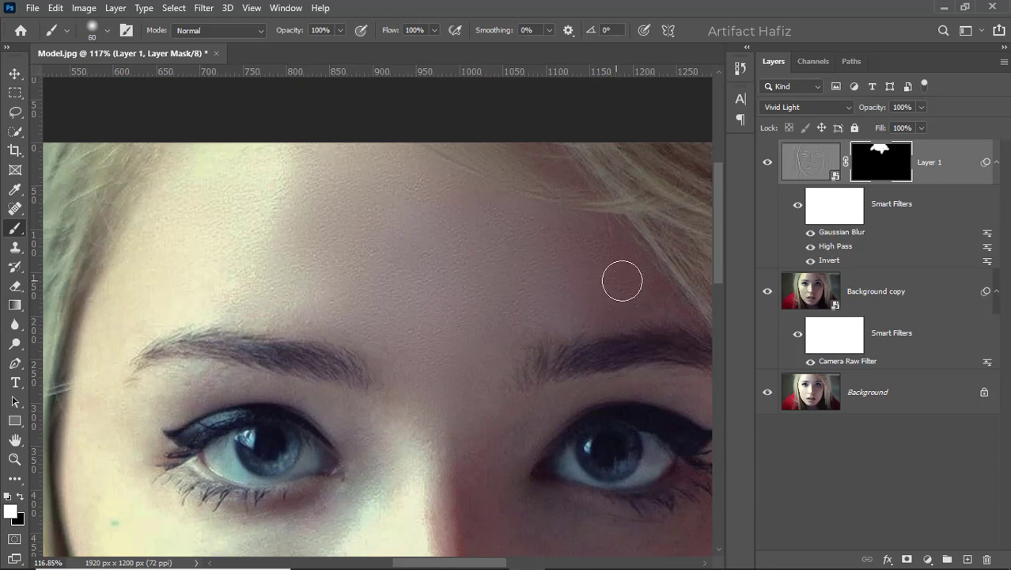
- Reduce the brush to 50 px and paint white on the mask down the temple and face edge on the image's left side
mouse_move(422, 395)
left_mouse_down()
mouse_move(444, 223)
mouse_move(424, 214)
left_mouse_up()
left_click_drag(111, 188, 112, 214)
left_click_drag(124, 214, 136, 322)
left_click_drag(122, 244, 127, 340)
mouse_move(109, 296)
left_mouse_down()
mouse_move(130, 368)
mouse_move(121, 352)
left_mouse_up()
left_click_drag(146, 400, 179, 460)
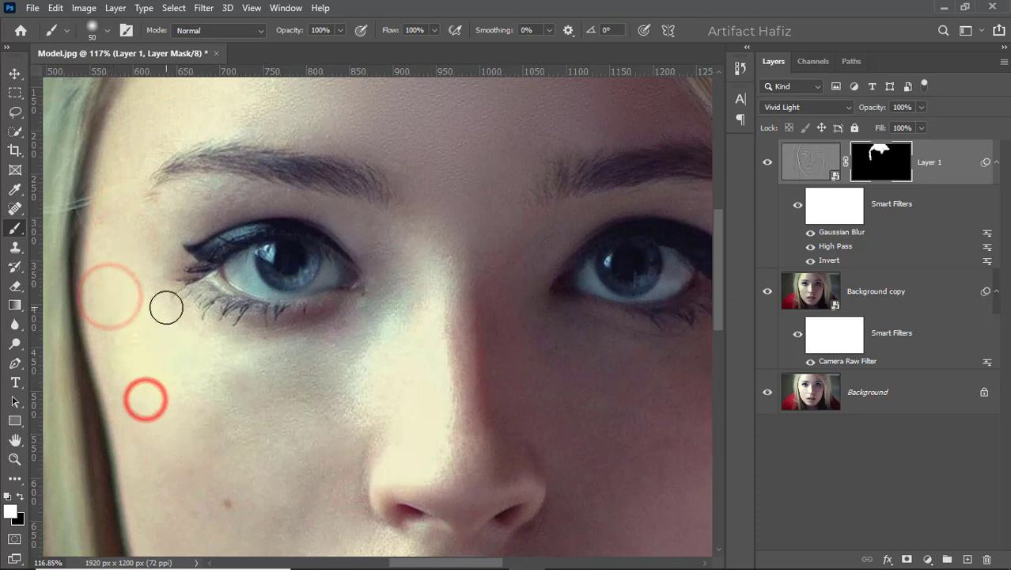
- Paint white on the mask over the outer cheek on the image's left side with downward strokes toward the jaw
left_click_drag(167, 402, 130, 221)
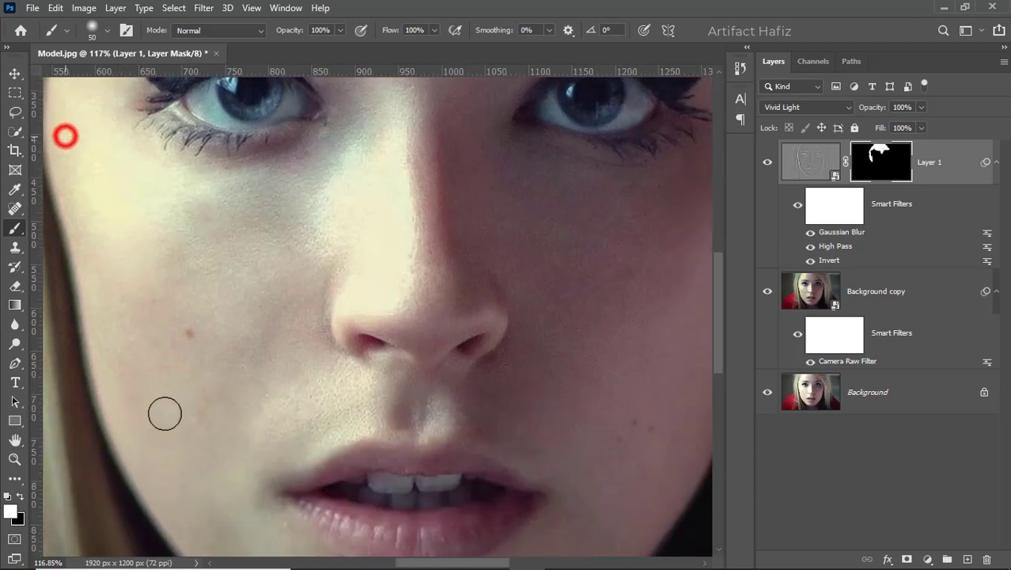
left_click_drag(165, 413, 169, 426)
left_click_drag(95, 173, 169, 409)
left_click_drag(162, 206, 203, 431)
left_click_drag(169, 298, 190, 380)
left_click_drag(184, 253, 207, 341)
left_click_drag(198, 230, 225, 300)
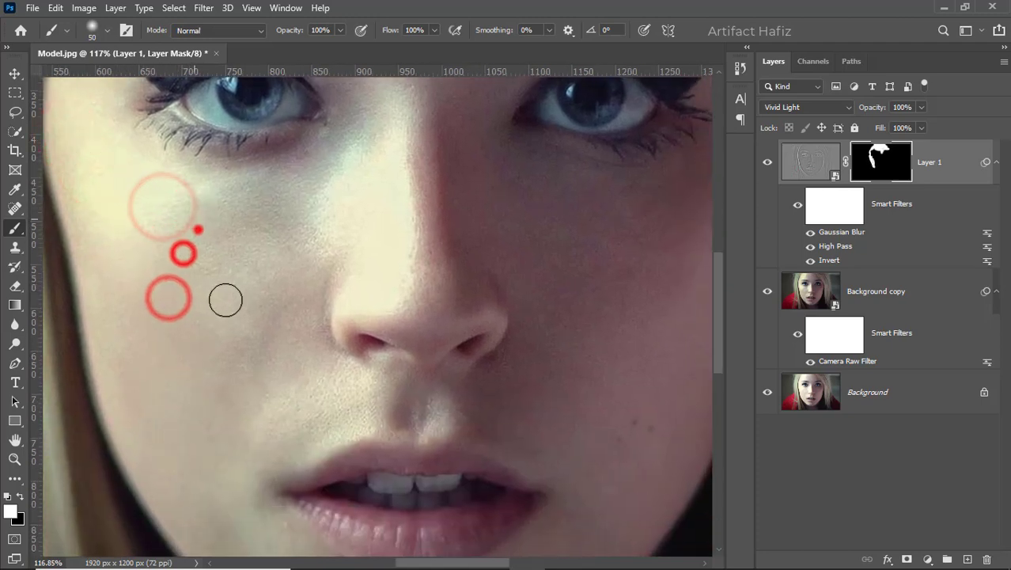
- Paint white on the mask under the image's left eye, beside the nose and across the inner cheek
mouse_move(191, 206)
left_mouse_down()
mouse_move(275, 194)
mouse_move(183, 199)
mouse_move(316, 182)
left_mouse_up()
mouse_move(372, 130)
left_mouse_down()
mouse_move(297, 200)
mouse_move(261, 276)
left_mouse_up()
mouse_move(264, 289)
left_mouse_down()
mouse_move(238, 362)
mouse_move(212, 368)
left_mouse_up()
left_click_drag(206, 381, 205, 390)
mouse_move(176, 351)
left_mouse_down()
mouse_move(260, 294)
mouse_move(313, 392)
mouse_move(283, 447)
mouse_move(318, 359)
left_mouse_up()
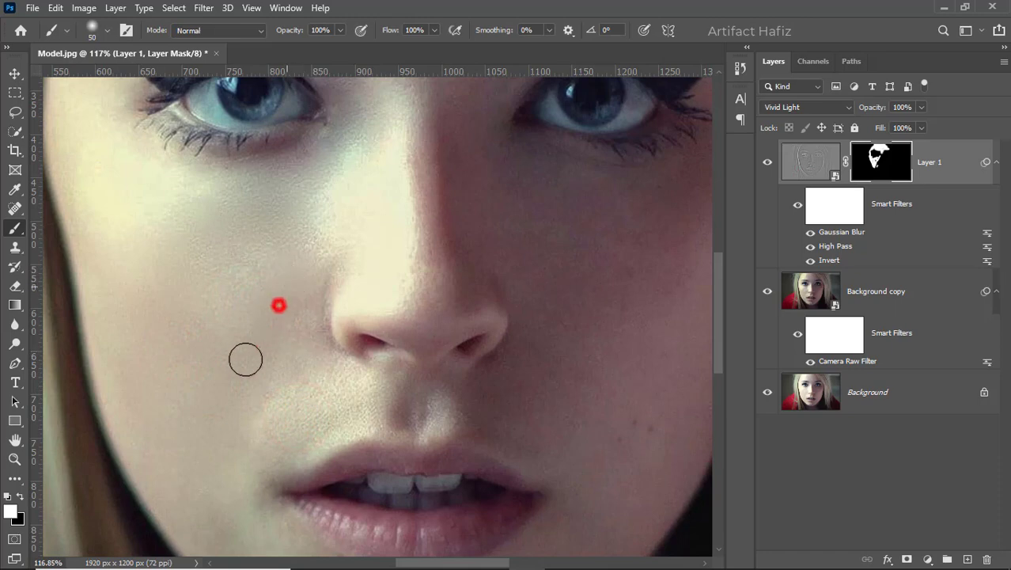
left_click_drag(246, 360, 237, 374)
mouse_move(284, 294)
left_mouse_down()
mouse_move(201, 396)
mouse_move(244, 293)
mouse_move(244, 355)
mouse_move(263, 364)
left_mouse_up()
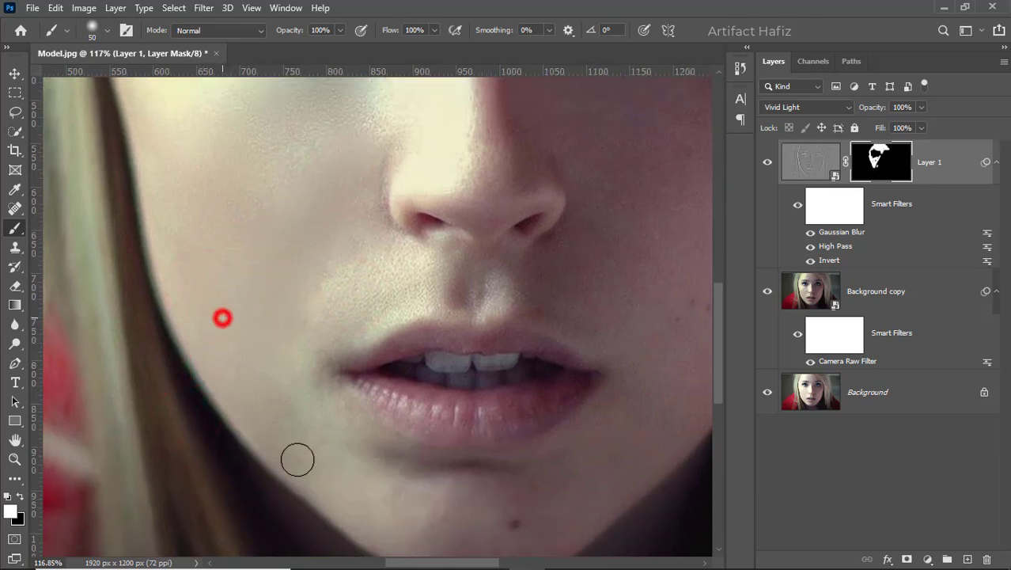
- Paint white on the mask over the chin, the jaw and the cheek on the image's right side
left_click_drag(410, 485, 276, 416)
left_click_drag(263, 442, 279, 448)
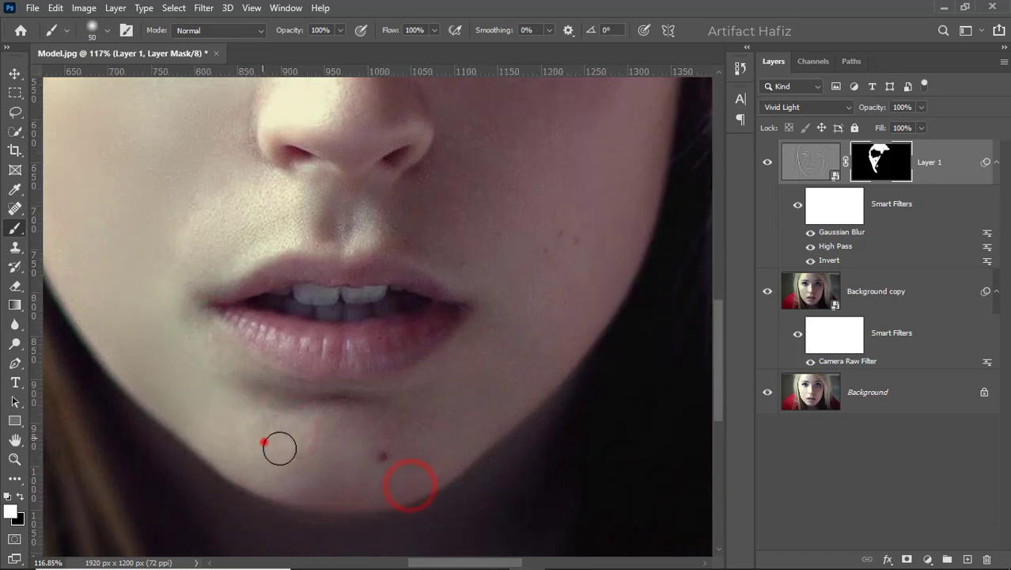
left_click_drag(550, 336, 528, 363)
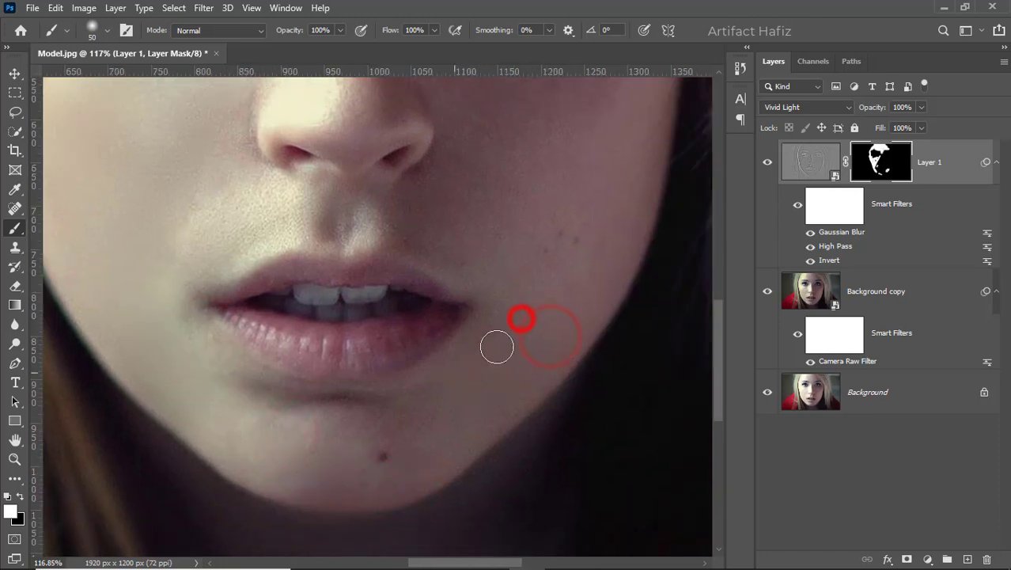
left_click_drag(536, 310, 451, 496)
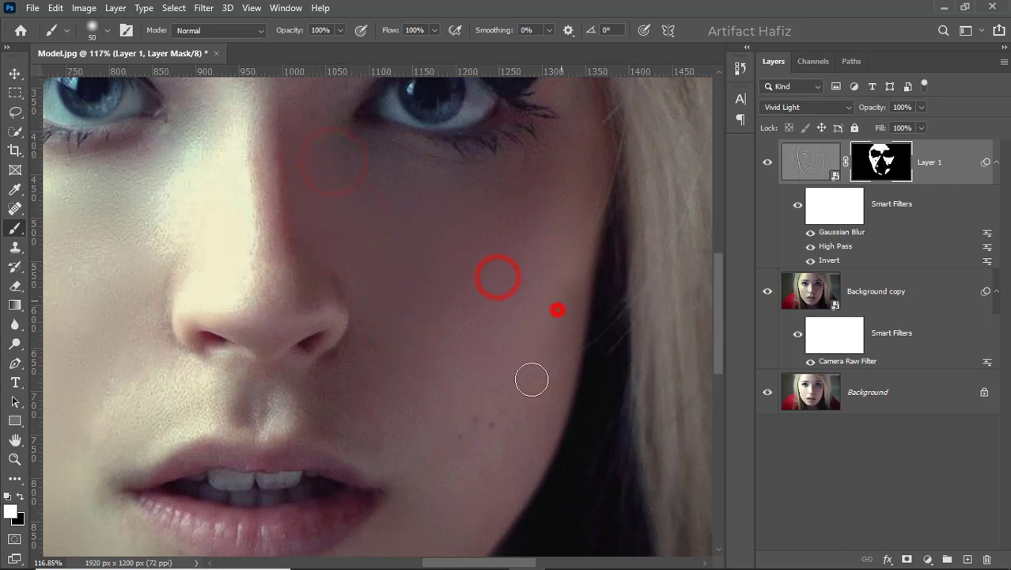
- Touch up the mask in white above the upper lip and over the remaining rough skin on the image's left cheek
scroll(422, 317, "down", 6)
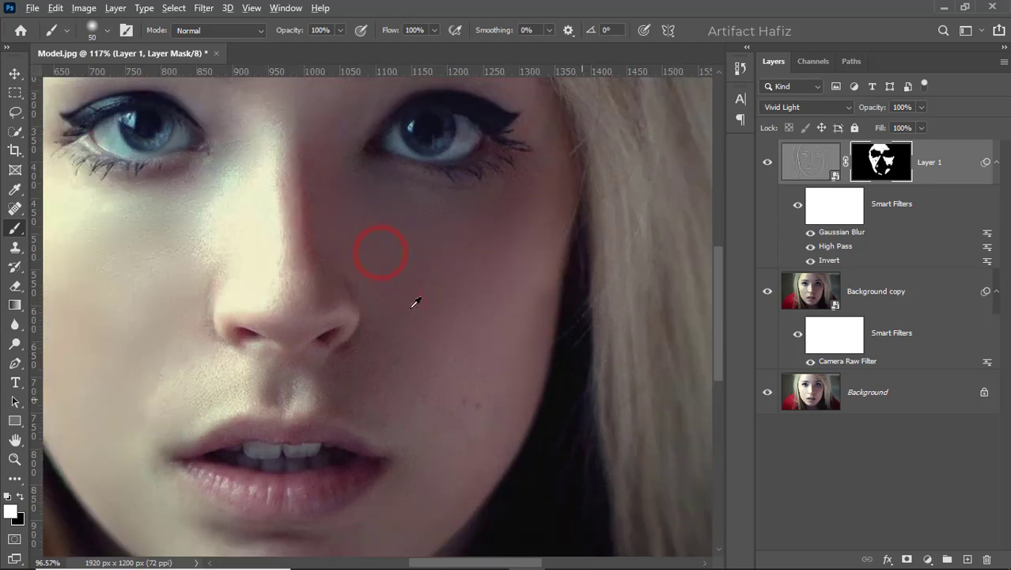
scroll(371, 394, "up", 5)
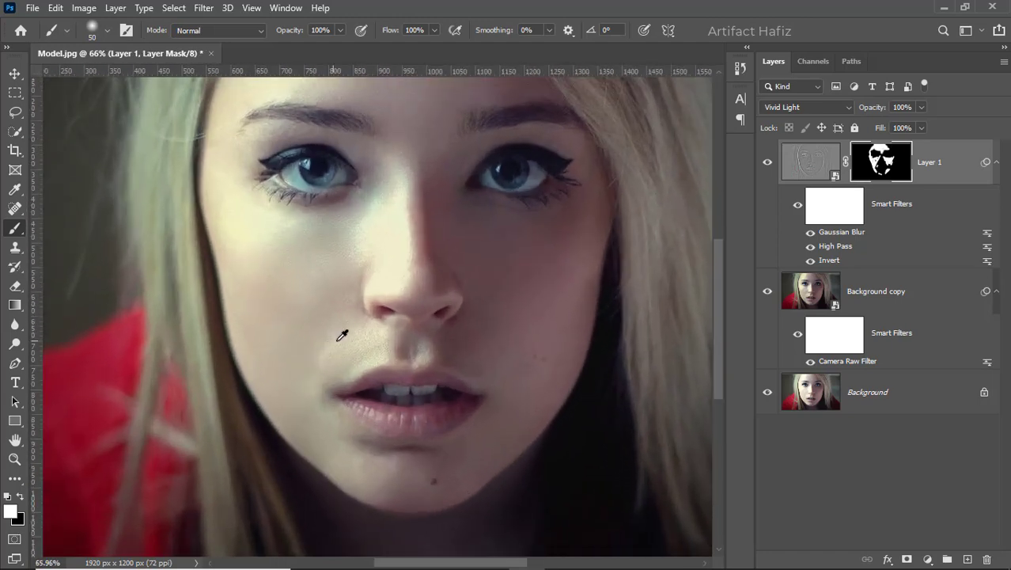
left_click_drag(377, 349, 348, 372)
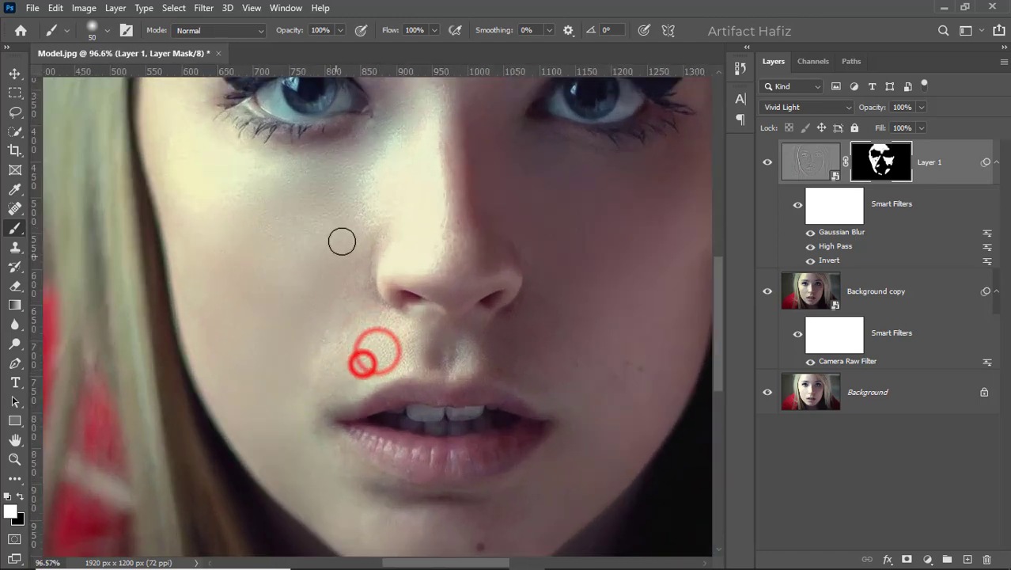
mouse_move(355, 246)
left_mouse_down()
mouse_move(345, 312)
mouse_move(324, 318)
mouse_move(325, 304)
left_mouse_up()
left_click_drag(370, 218, 366, 236)
left_click_drag(367, 231, 364, 265)
left_click_drag(371, 224, 353, 289)
mouse_move(372, 240)
left_mouse_down()
mouse_move(339, 219)
mouse_move(287, 268)
left_mouse_up()
left_click_drag(272, 239, 261, 259)
left_click_drag(212, 227, 210, 239)
left_click_drag(201, 218, 199, 232)
left_click_drag(175, 201, 207, 254)
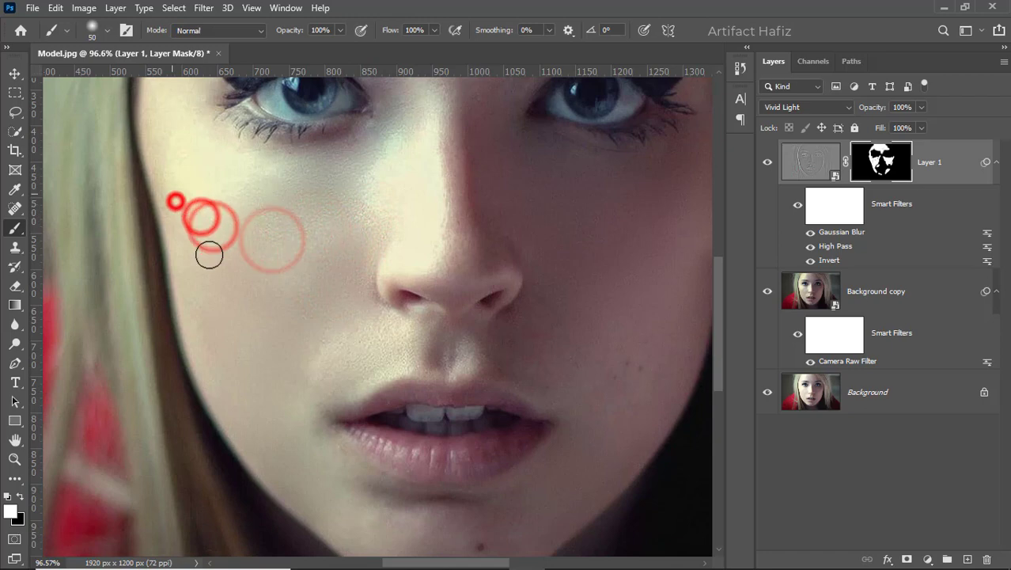
- Compare the whole portrait with the Layer 1 smoothing hidden and shown
scroll(267, 273, "down", 6)
scroll(276, 278, "down", 2)
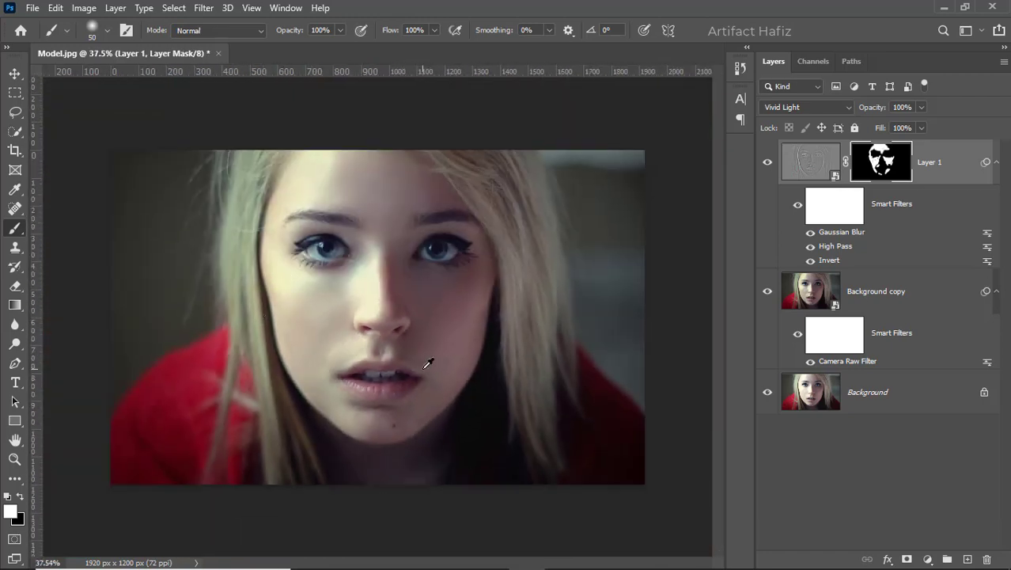
left_click(763, 163)
- Add a Curves adjustment layer and shape its RGB curve with one point in the shadows and one in the highlights
left_click(927, 558)
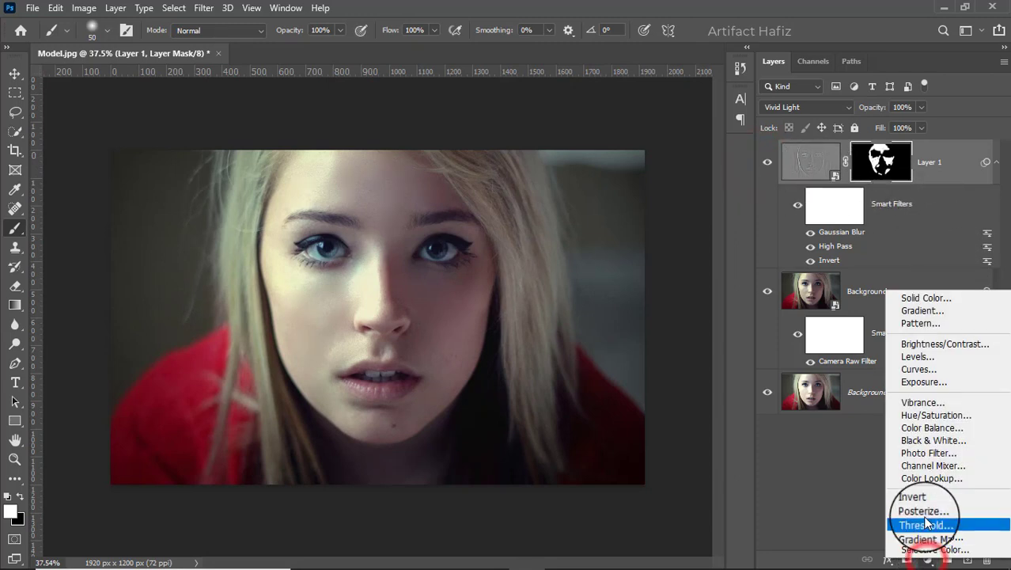
left_click(911, 369)
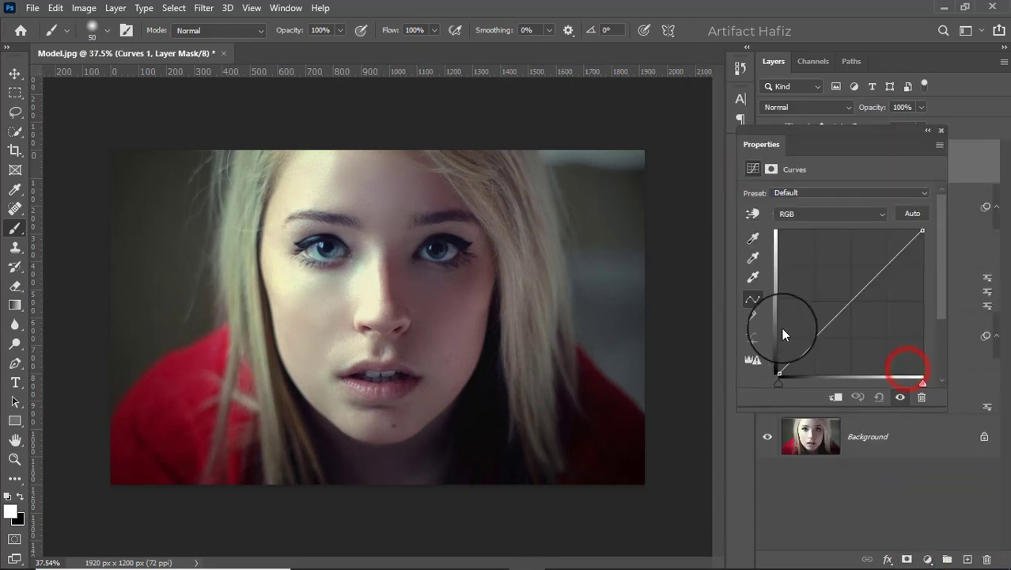
left_click_drag(814, 338, 817, 340)
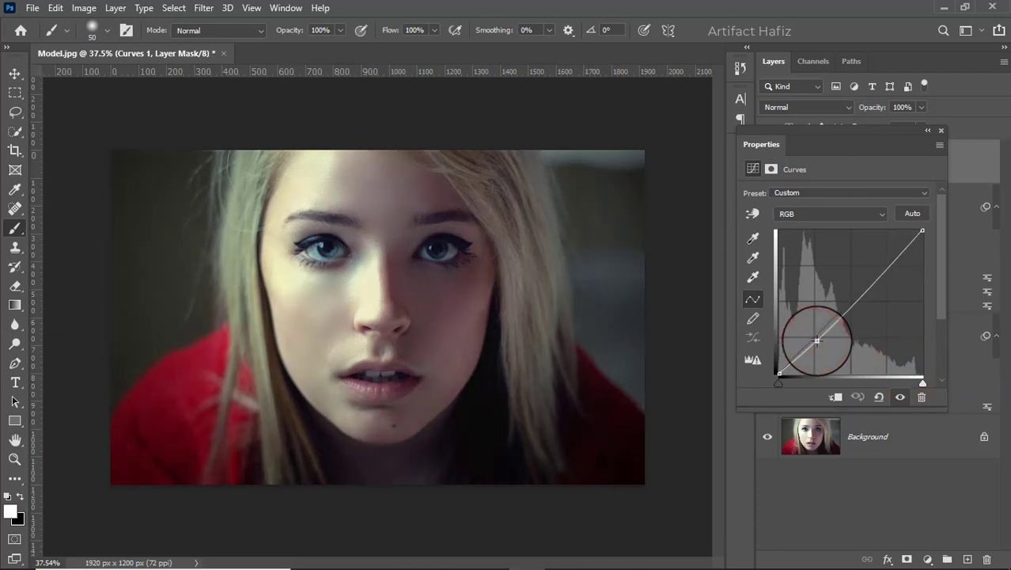
left_click(889, 261)
left_click_drag(812, 342, 813, 339)
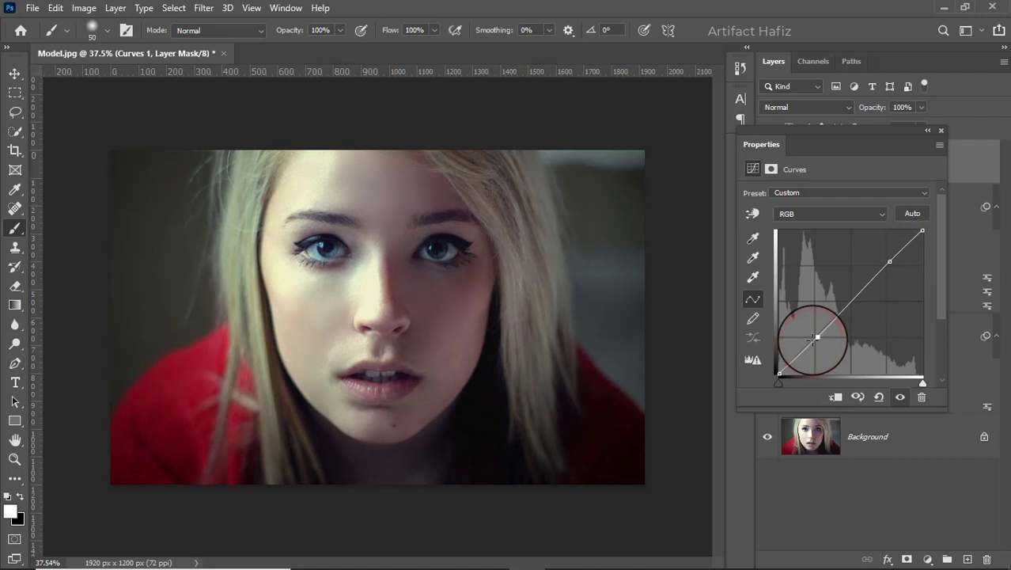
left_click(941, 129)
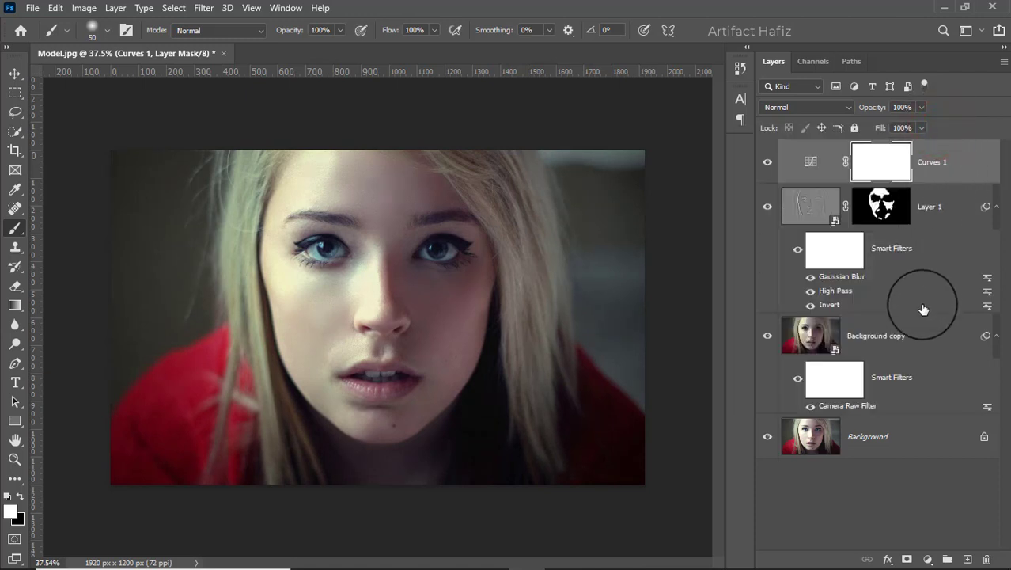
- Add a Color Lookup adjustment layer with the Soft_Warming.look 3D LUT and set its opacity to 35%
left_click(927, 558)
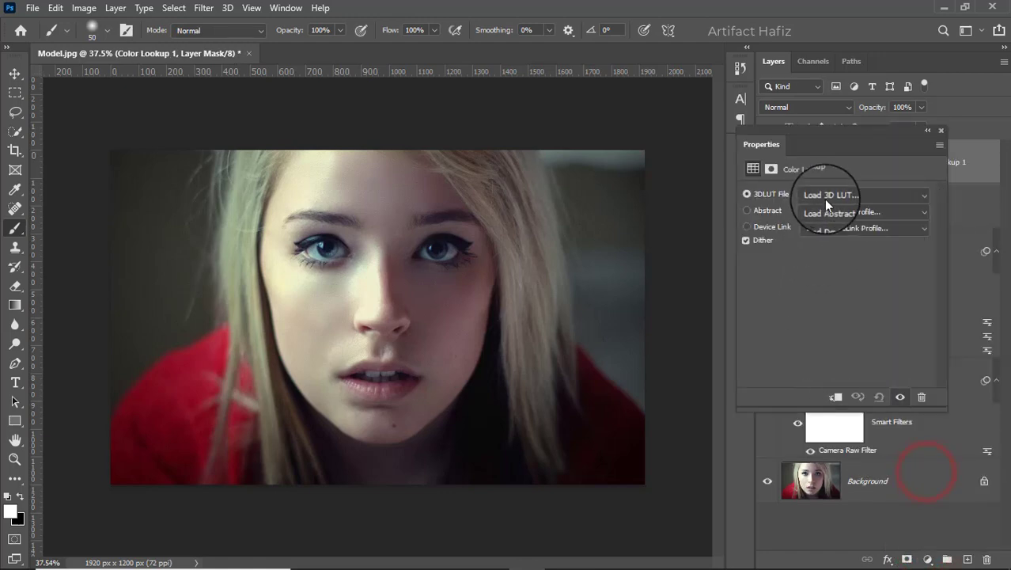
left_click(824, 196)
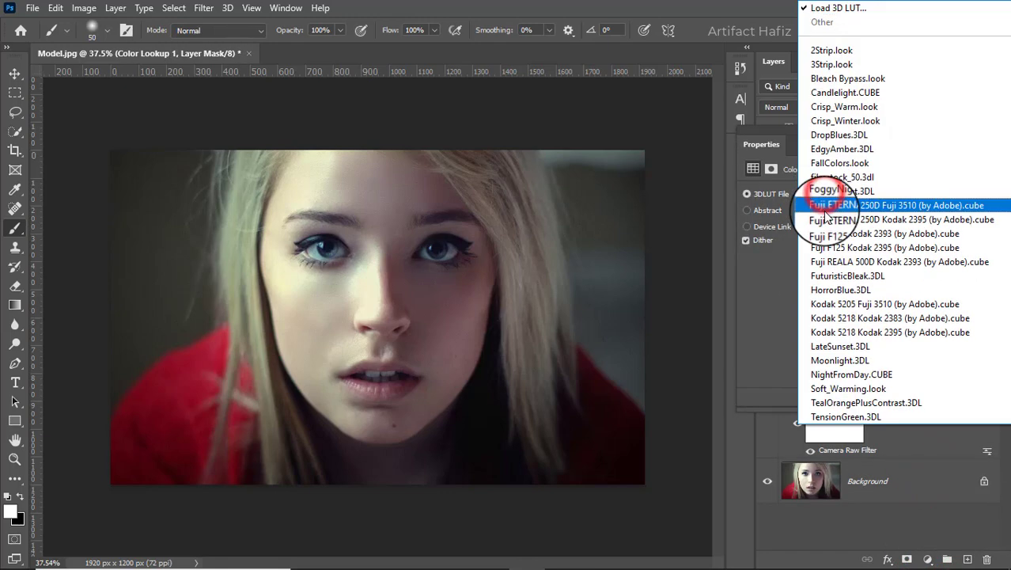
left_click(833, 387)
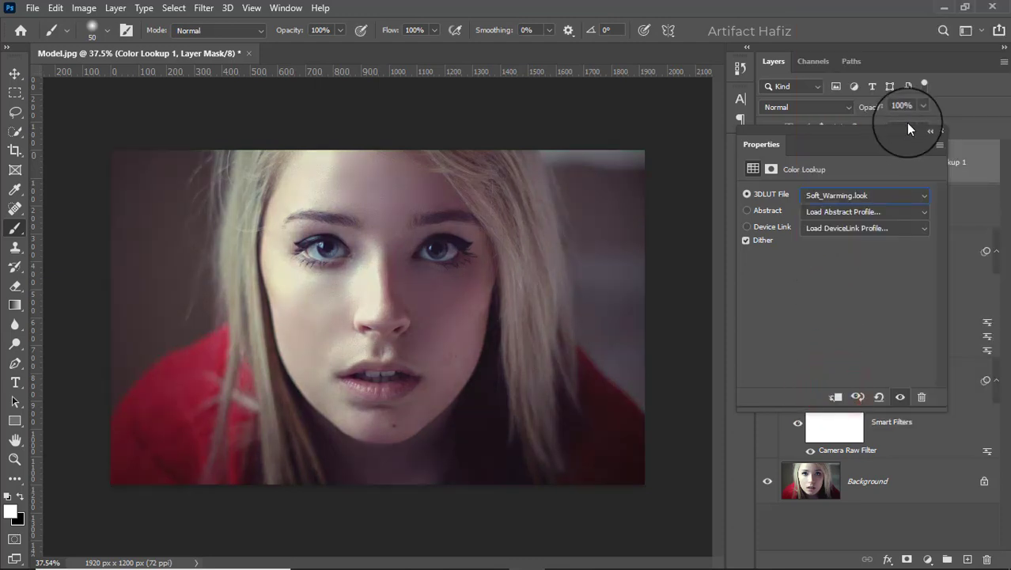
left_click(942, 131)
left_click(923, 106)
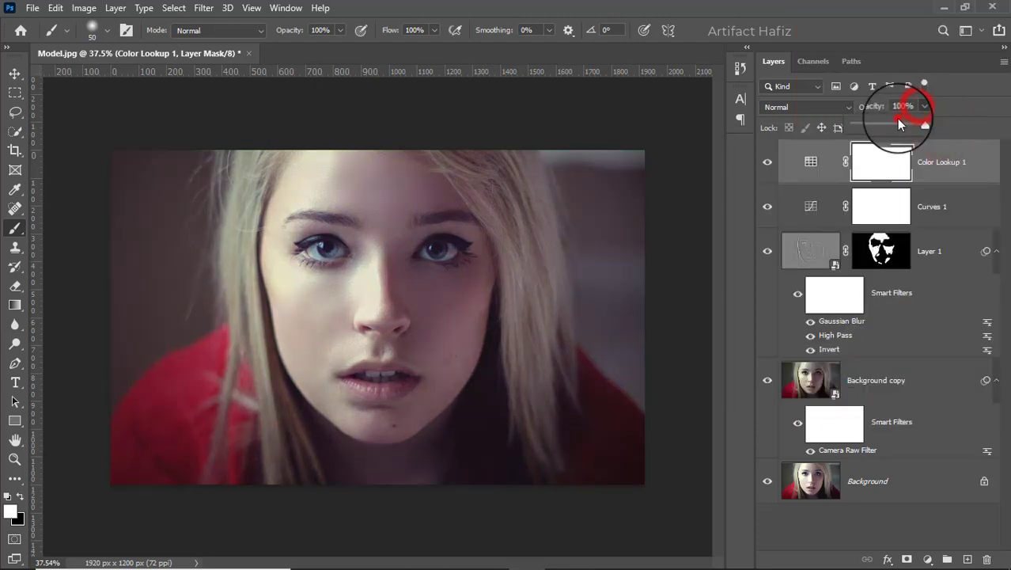
left_click_drag(881, 127, 870, 125)
left_click(941, 161)
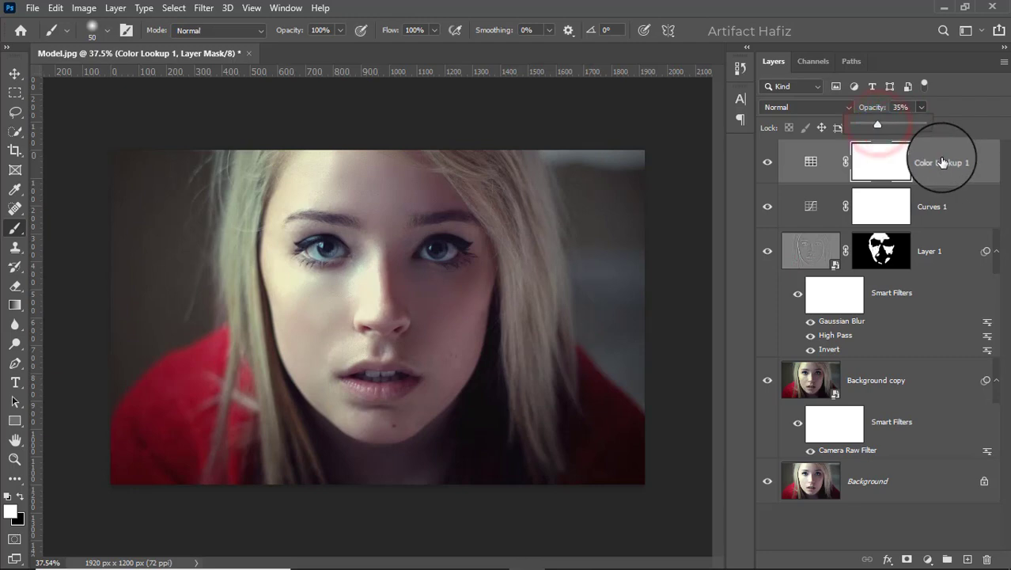
- Stamp all visible layers into a new layer on top and convert it for Smart Filters
key("ctrl+alt+shift+e")
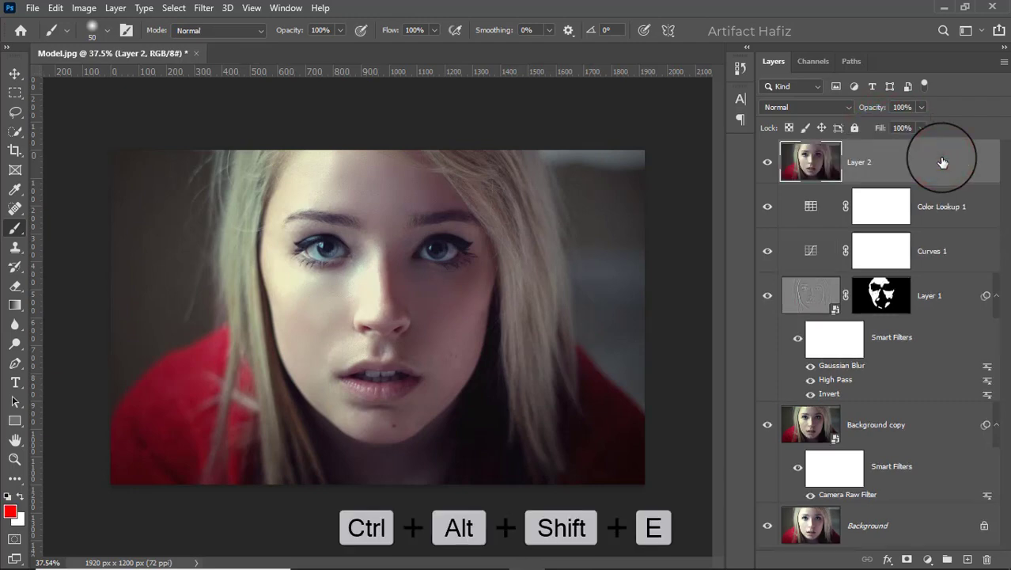
left_click(205, 8)
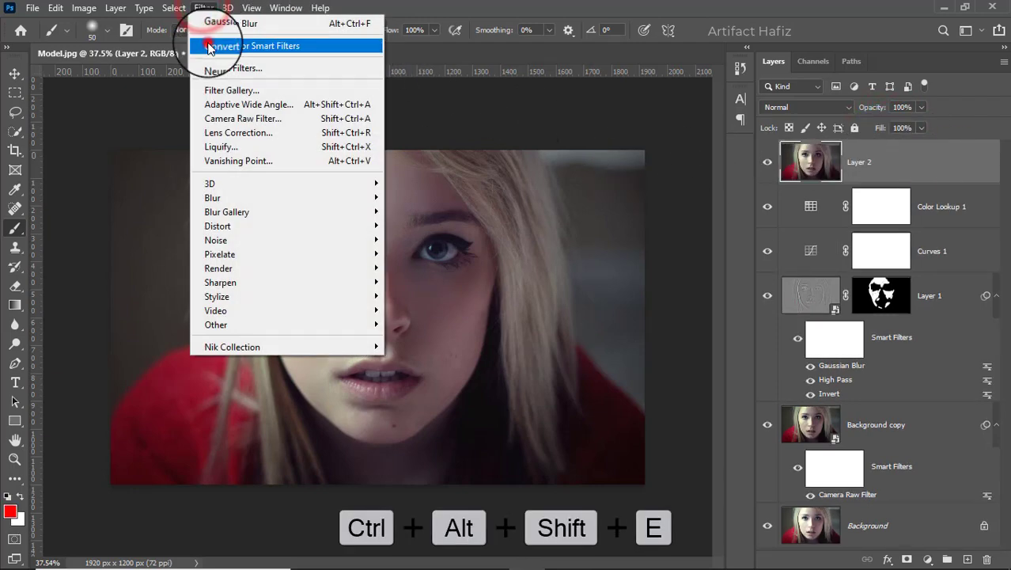
left_click(207, 46)
- Apply Camera Raw Filter to Layer 2 with Exposure -0.20, Highlights -38, Shadows +19, Whites +21, Texture -2, Clarity +6 and Dehaze -1
left_click(198, 9)
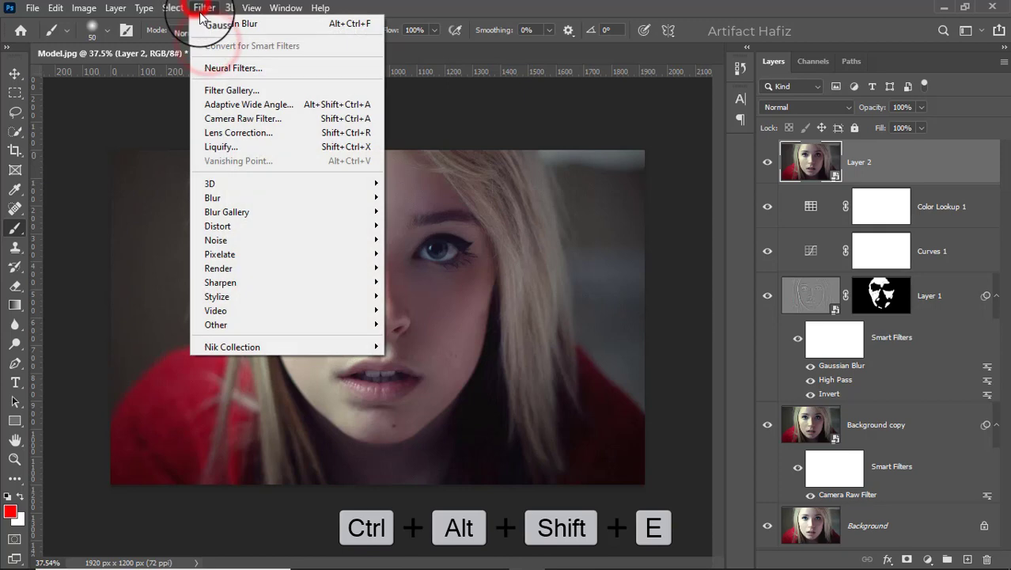
left_click(210, 117)
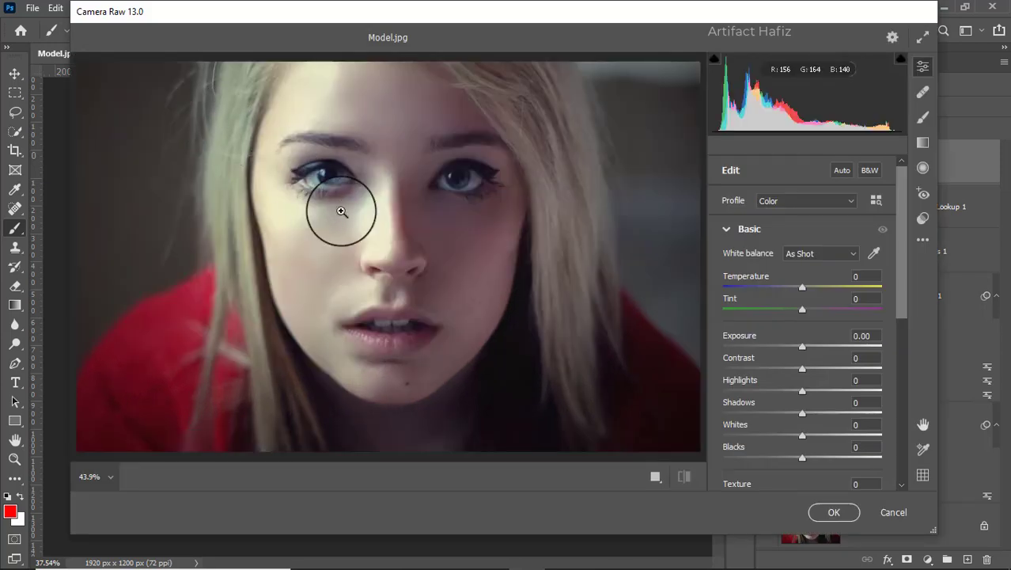
left_click(727, 229)
left_click(727, 229)
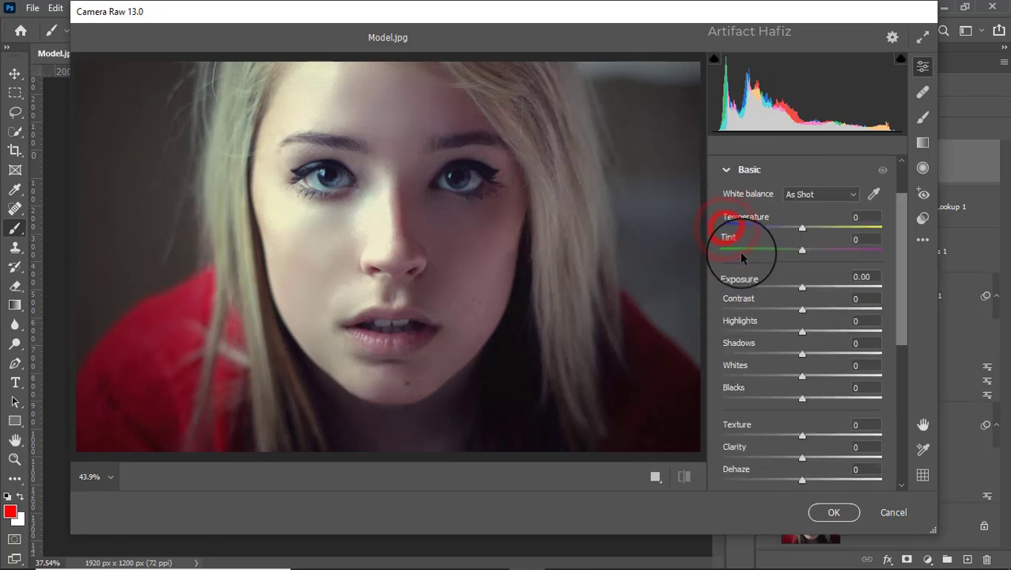
left_click_drag(805, 330, 814, 364)
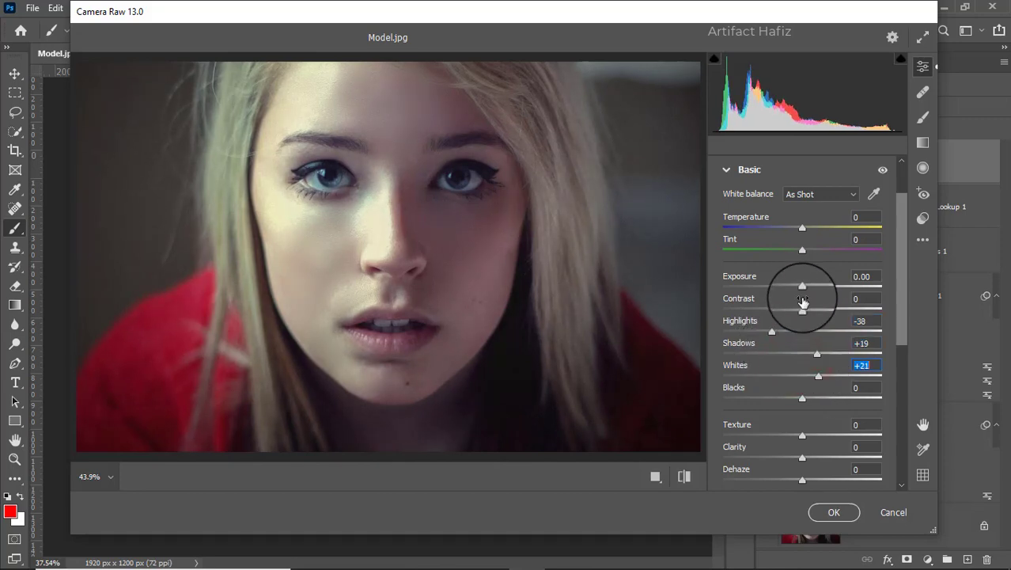
left_click_drag(803, 287, 798, 288)
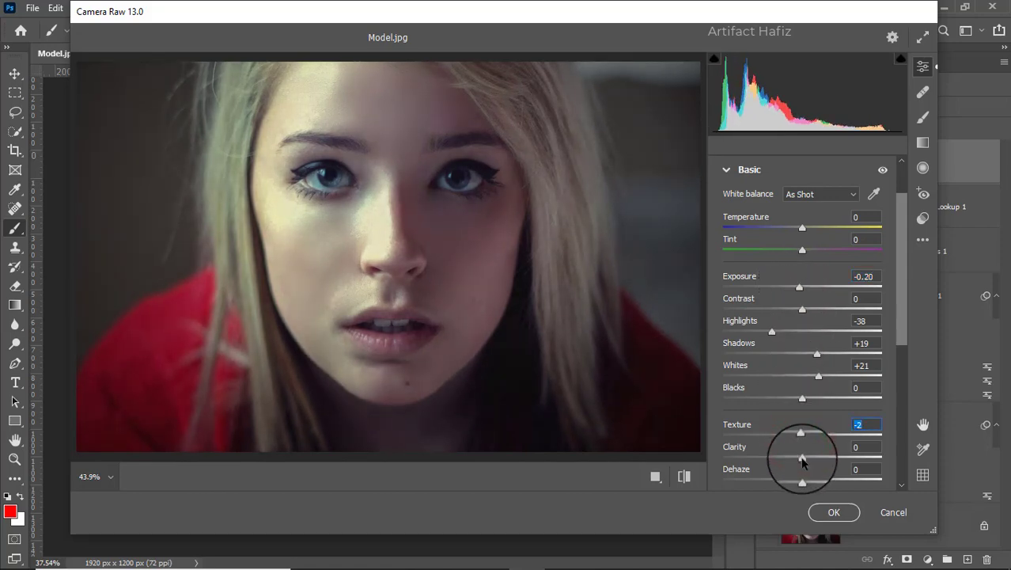
left_click_drag(803, 459, 802, 481)
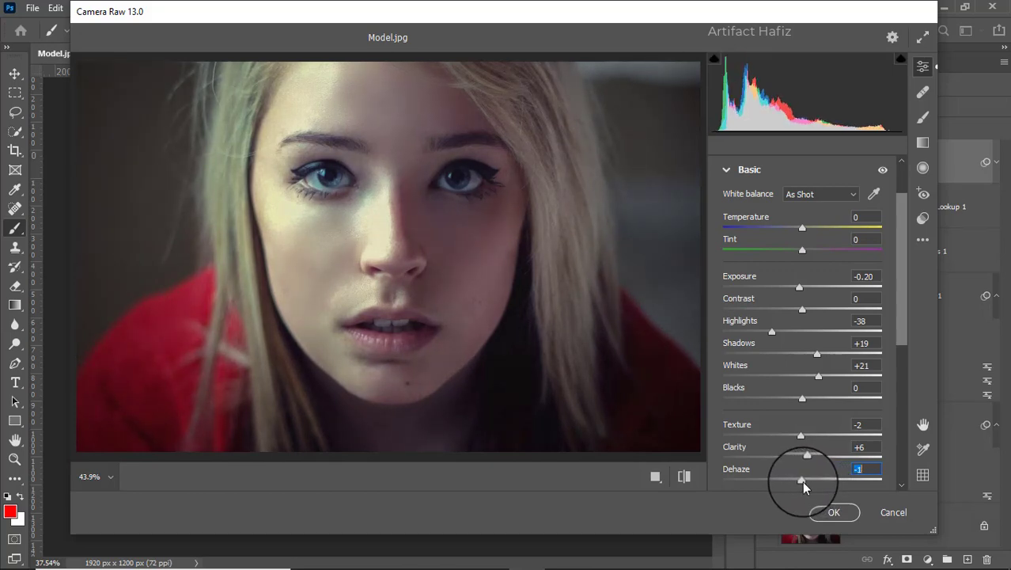
- Add a midtone point to the Camera Raw point curve with Input 132 and Output 126
scroll(826, 425, "down", 1)
scroll(826, 423, "down", 4)
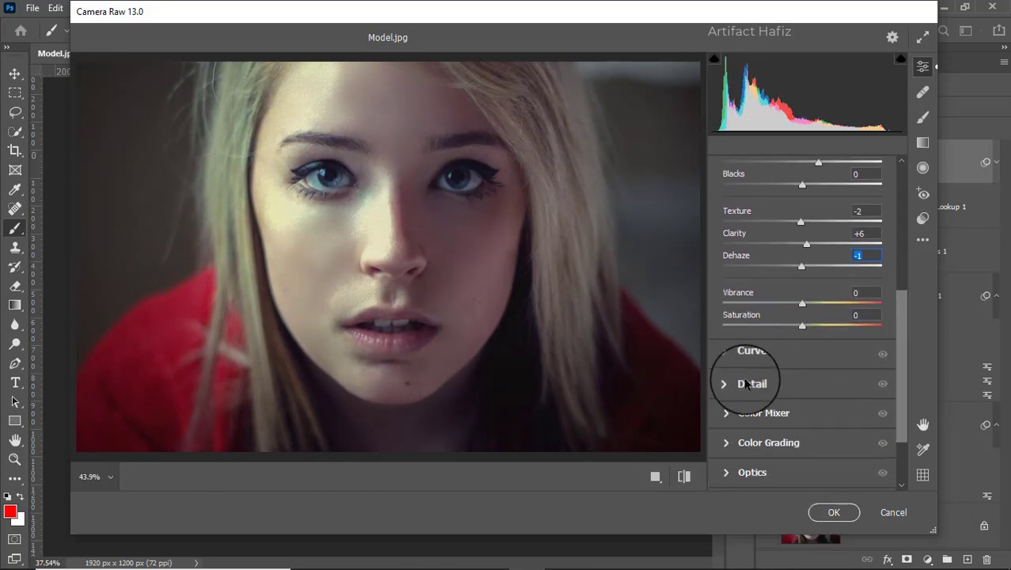
left_click(726, 354)
left_click_drag(804, 318, 806, 321)
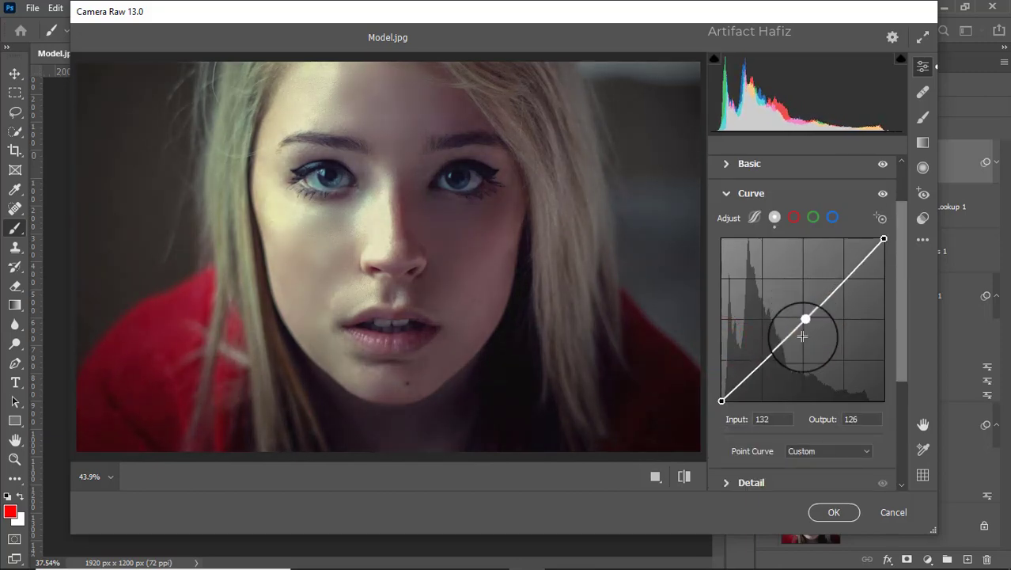
- Set the Detail adjustments to Sharpening 11 and Noise Reduction 6
scroll(772, 386, "down", 2)
scroll(771, 386, "down", 2)
left_click(722, 336)
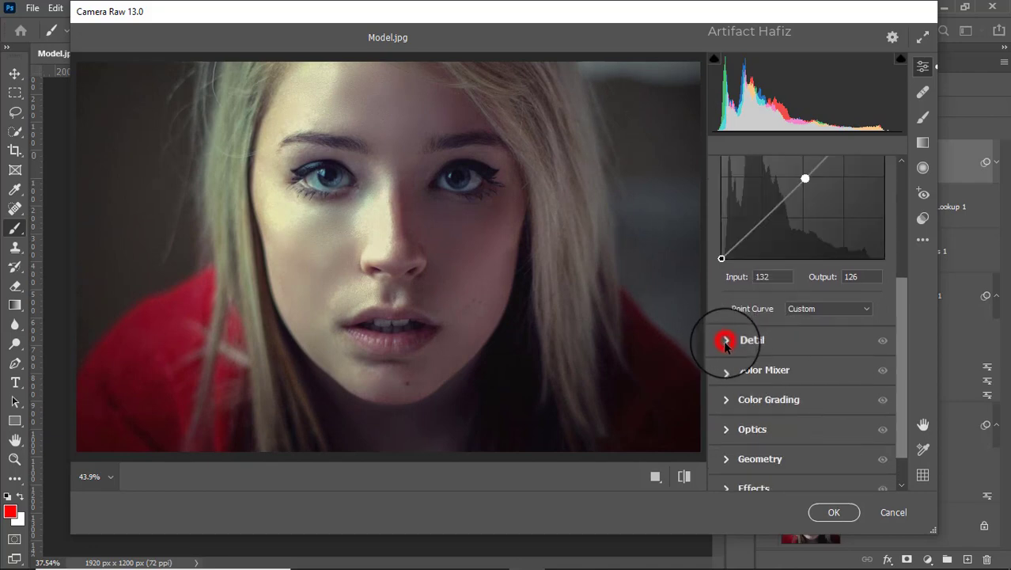
left_click_drag(722, 352, 732, 326)
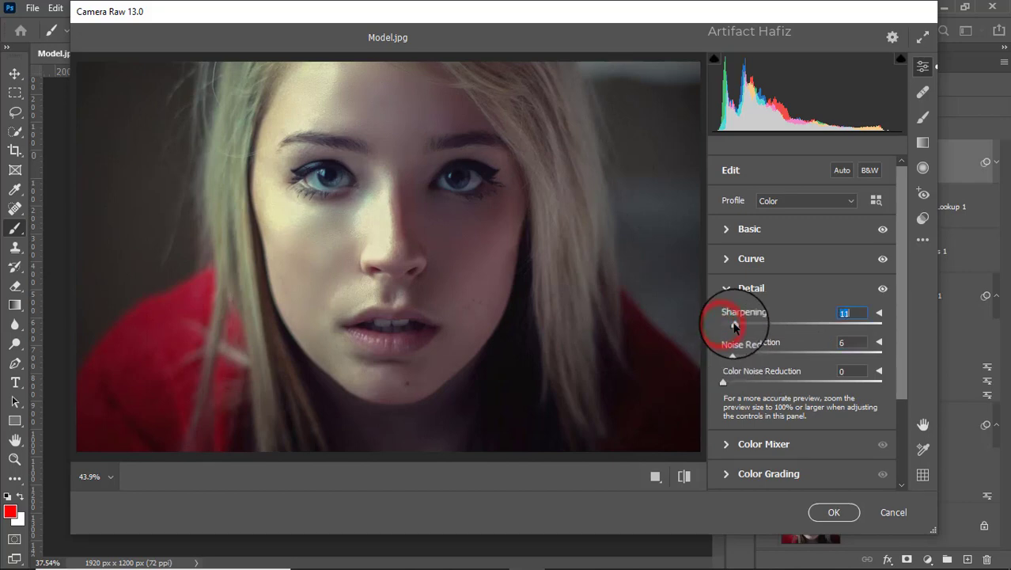
- Set the Color Mixer saturation to Reds +11, Oranges +46, Yellows +9, Greens -100, Aquas -60 and Blues -71
scroll(765, 328, "down", 3)
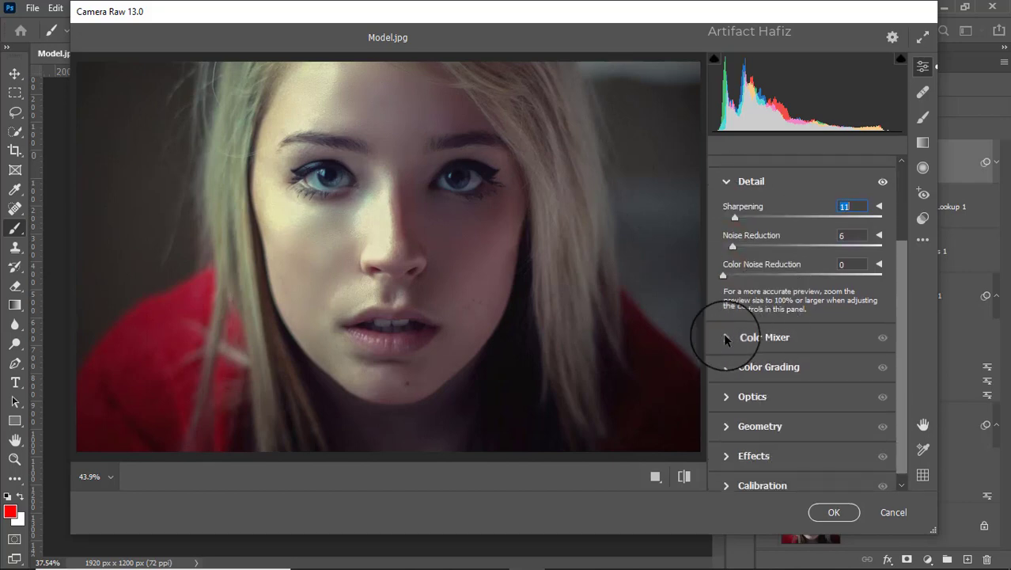
left_click(726, 337)
left_click(772, 249)
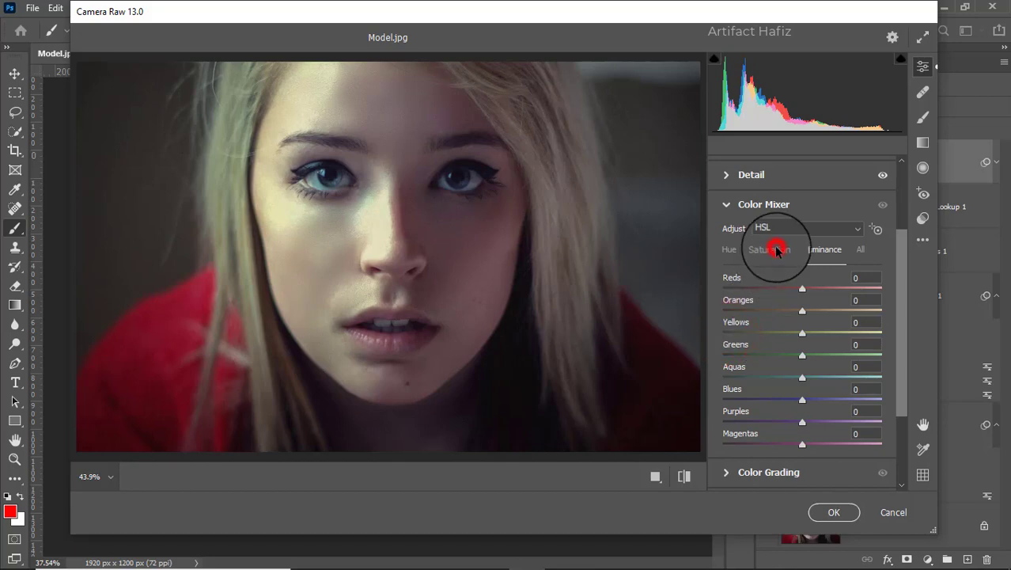
left_click_drag(801, 310, 806, 287)
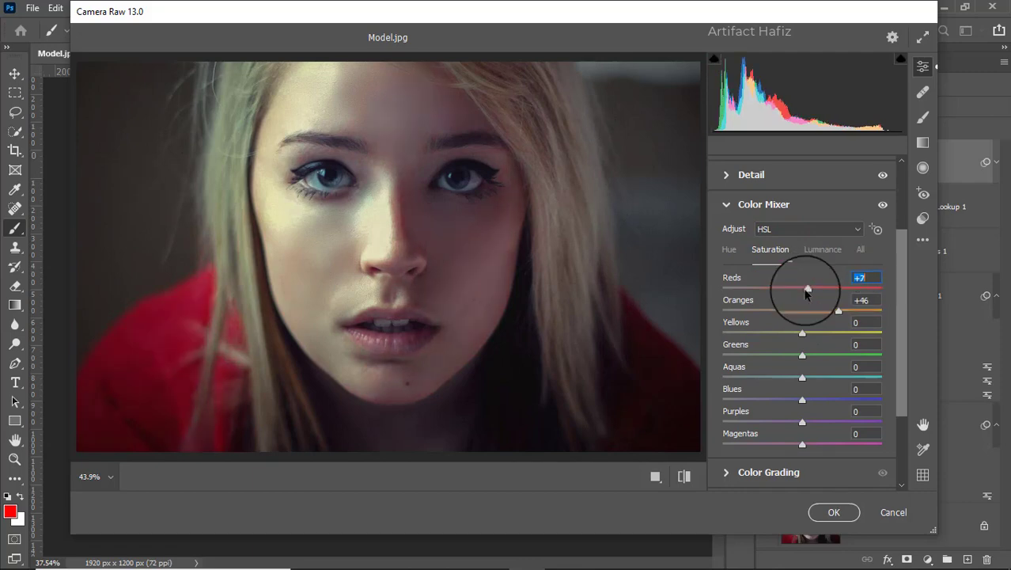
left_click_drag(803, 333, 723, 355)
left_click_drag(803, 378, 746, 399)
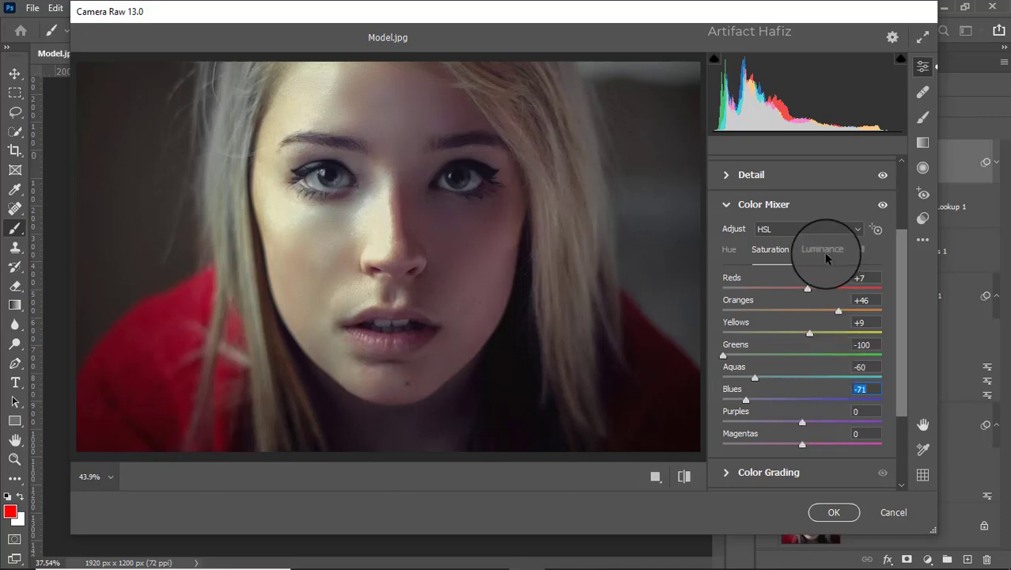
left_click_drag(807, 291, 812, 293)
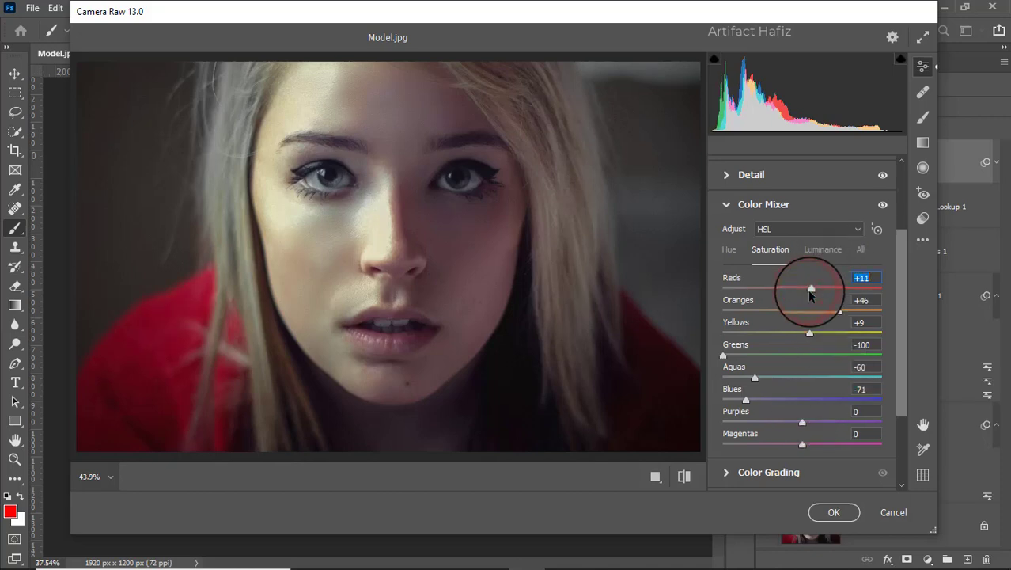
- Set the Color Mixer luminance to Reds -6, Oranges +4, Yellows 0 and Greens -23
left_click(818, 248)
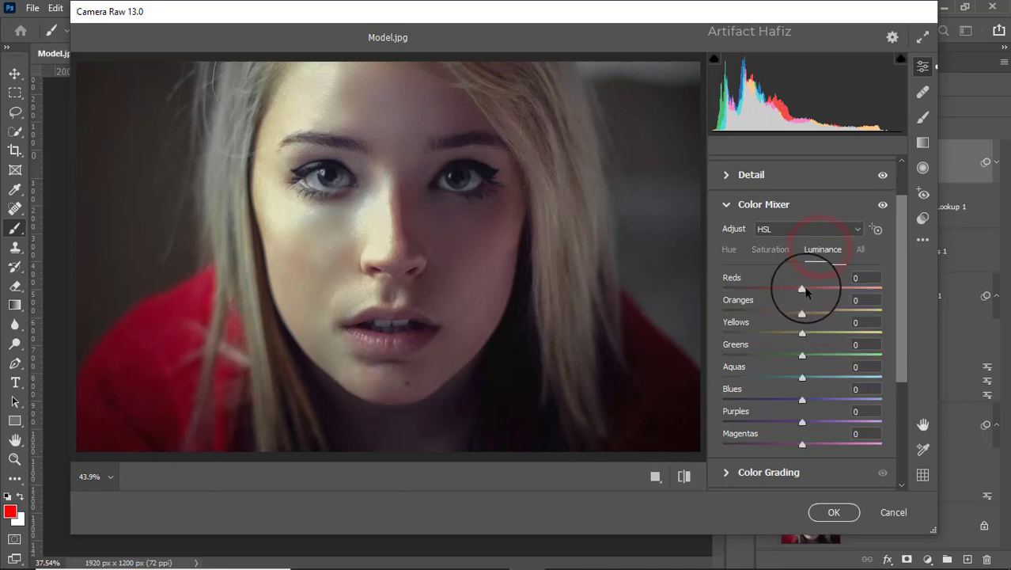
left_click_drag(804, 289, 782, 356)
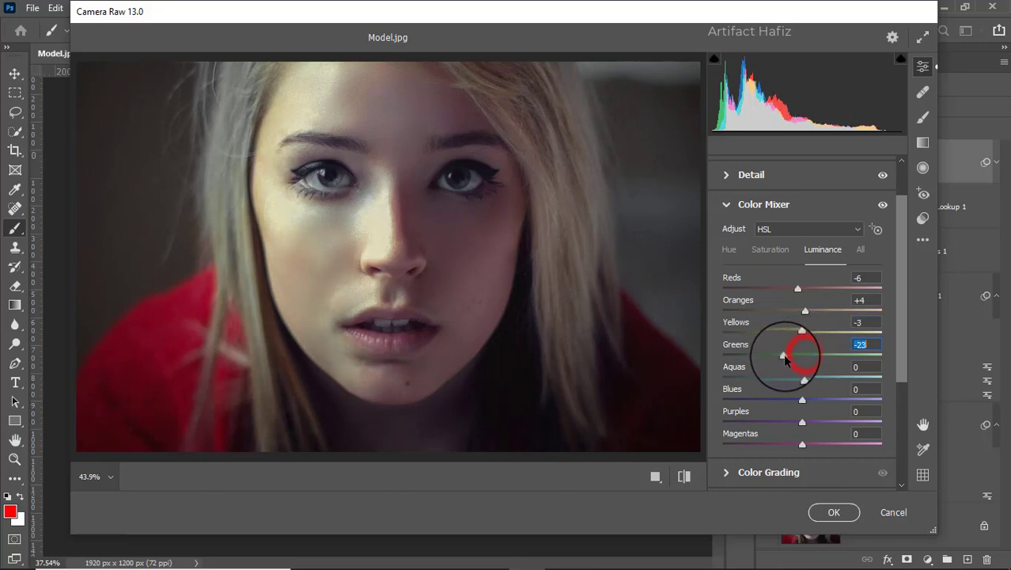
double_click(801, 334)
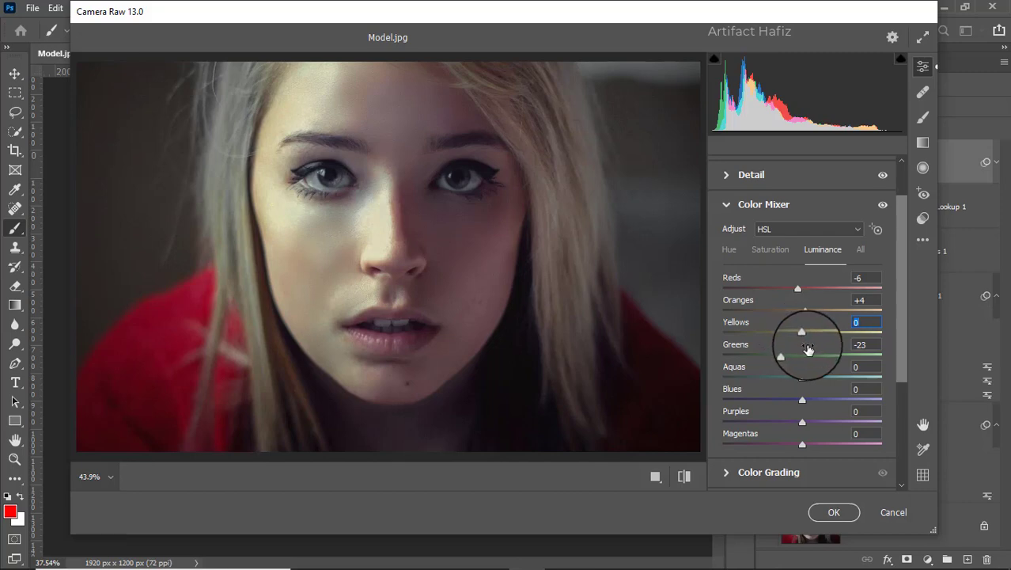
scroll(738, 309, "down", 3)
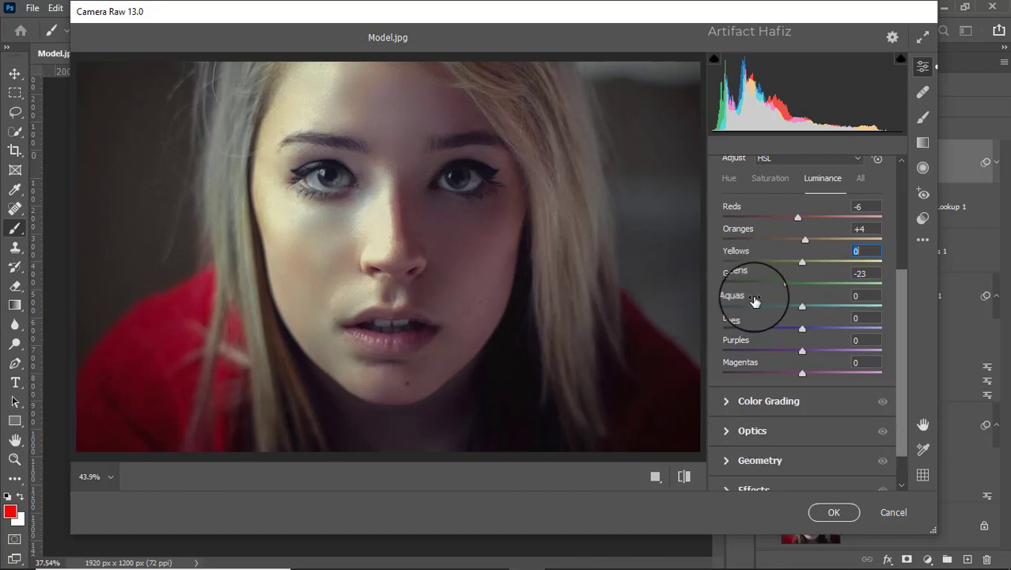
- Set the hue of the Yellows in the Color Mixer to -27
scroll(751, 285, "up", 3)
left_click(729, 250)
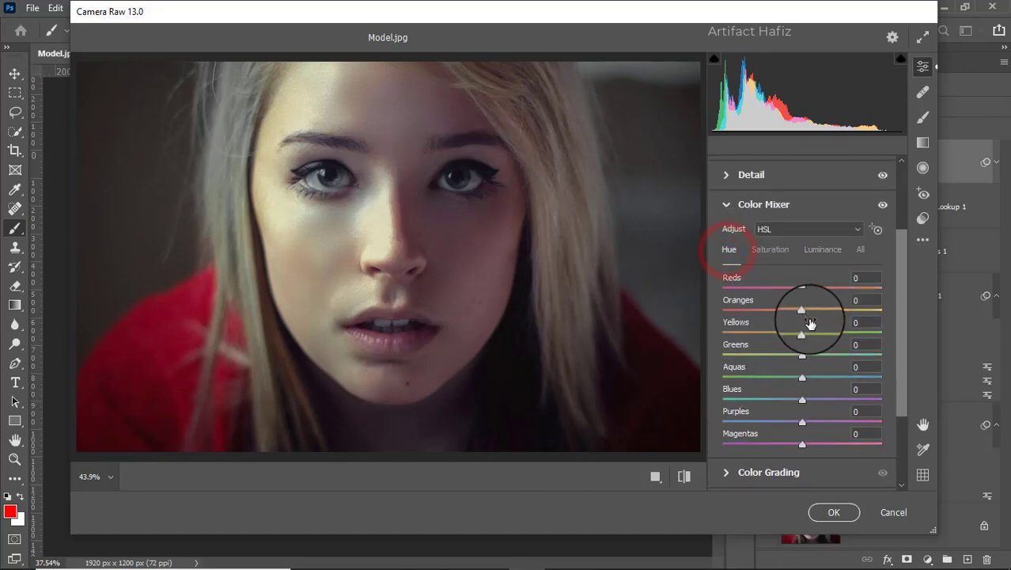
left_click_drag(805, 335, 784, 332)
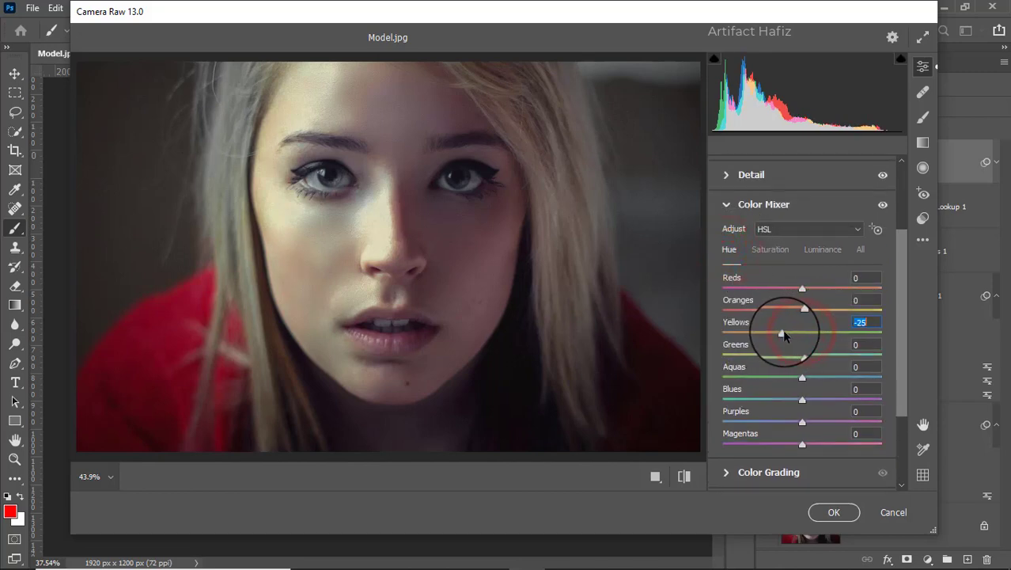
- Color grade the midtones to H 27, S 14, the shadows to H 127, S 11 and the highlights to H 16, S 16, with Blending 60
scroll(791, 340, "down", 3)
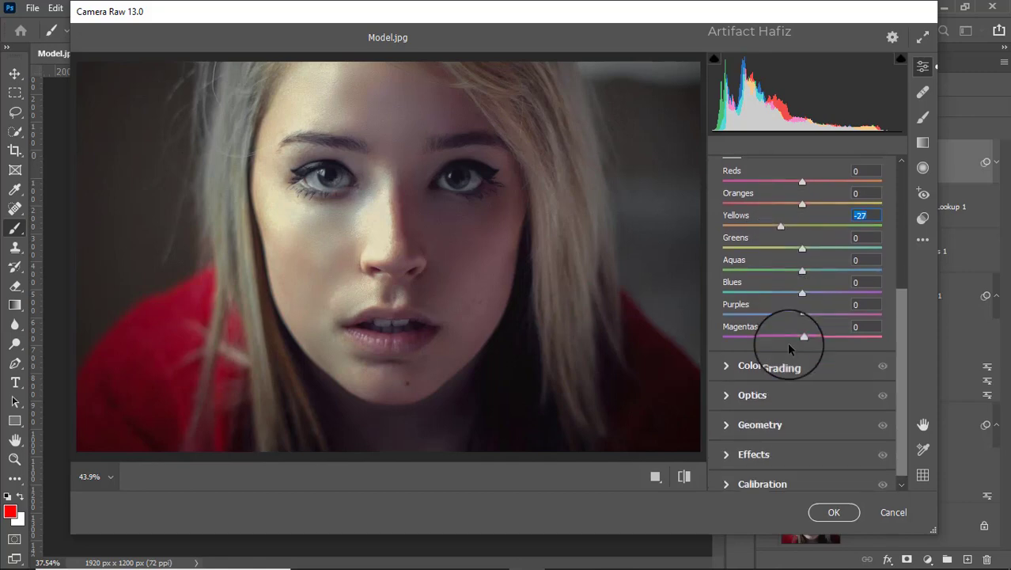
left_click(728, 366)
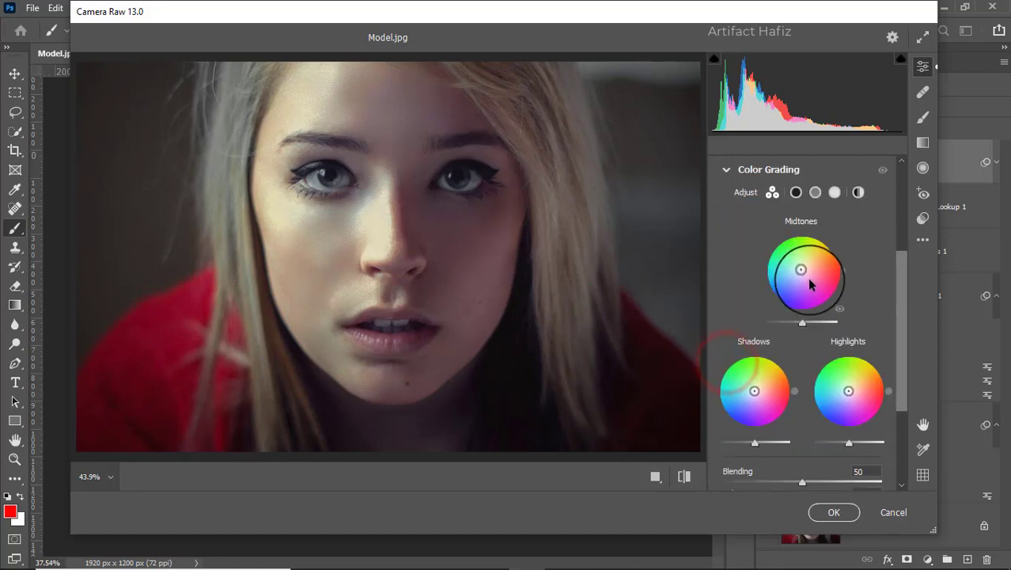
left_click_drag(801, 271, 805, 267)
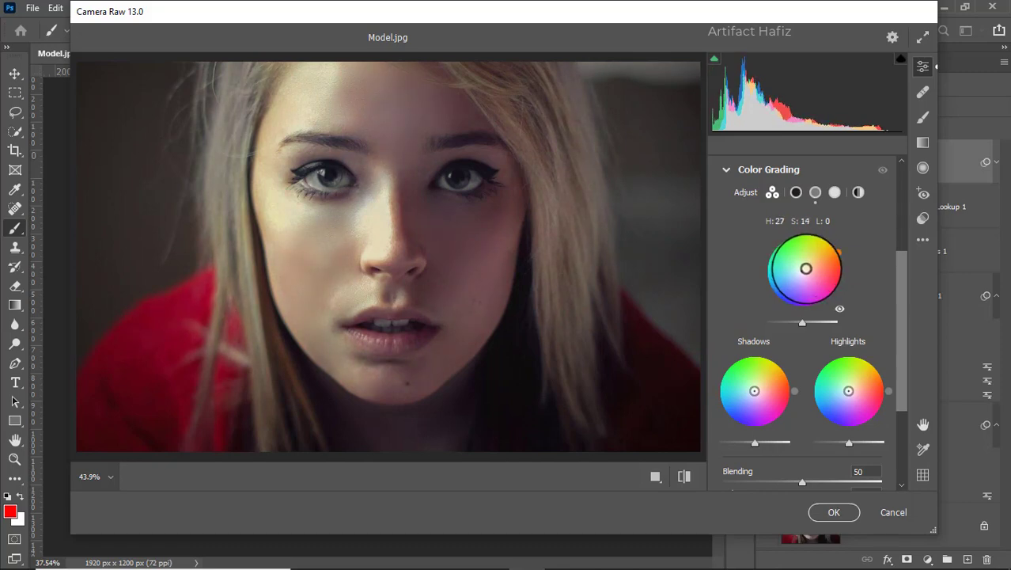
left_click_drag(754, 394, 751, 388)
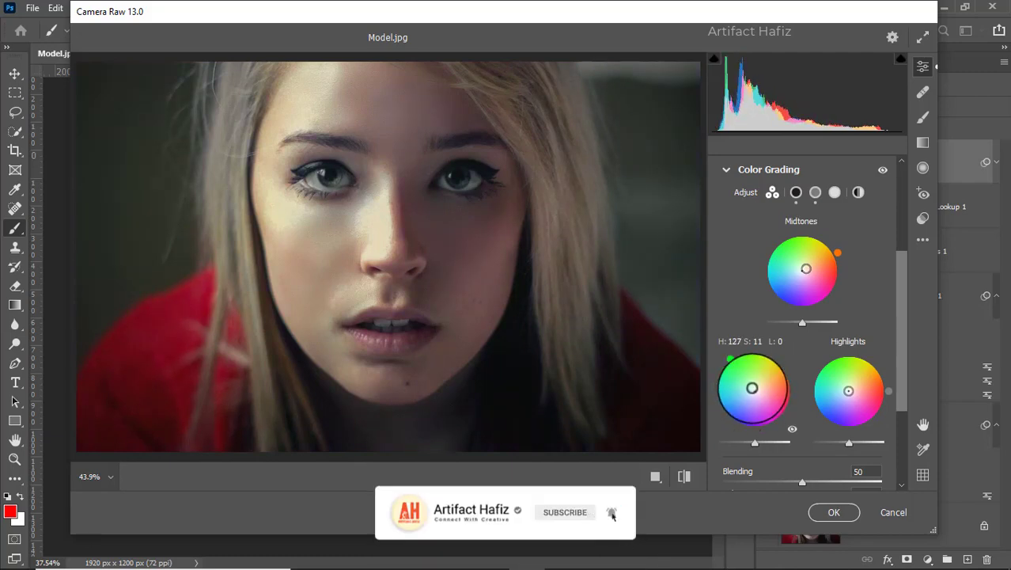
mouse_move(848, 390)
left_mouse_down()
mouse_move(838, 386)
mouse_move(847, 392)
mouse_move(873, 370)
mouse_move(854, 389)
left_mouse_up()
scroll(851, 384, "down", 5)
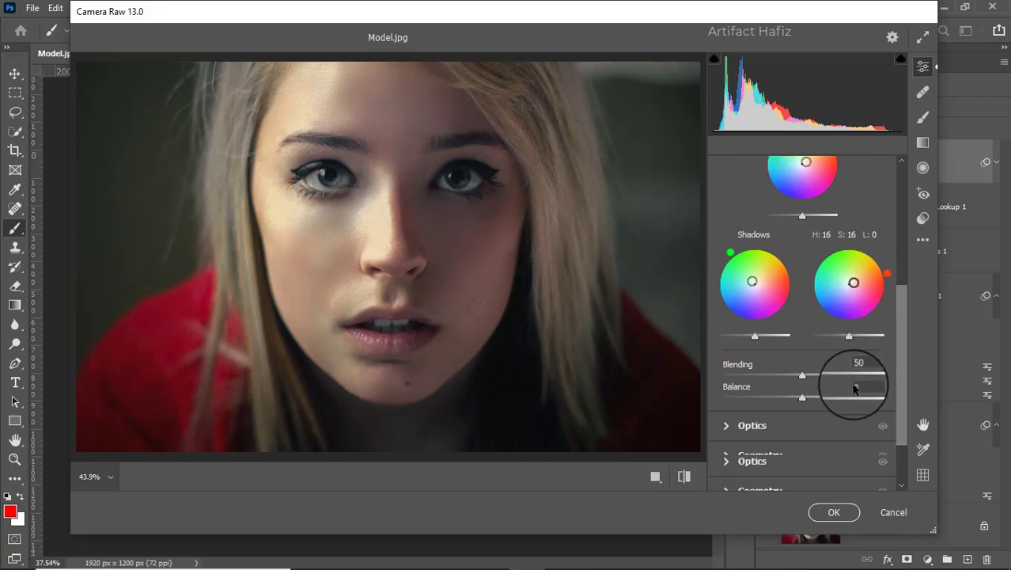
left_click_drag(801, 337, 822, 360)
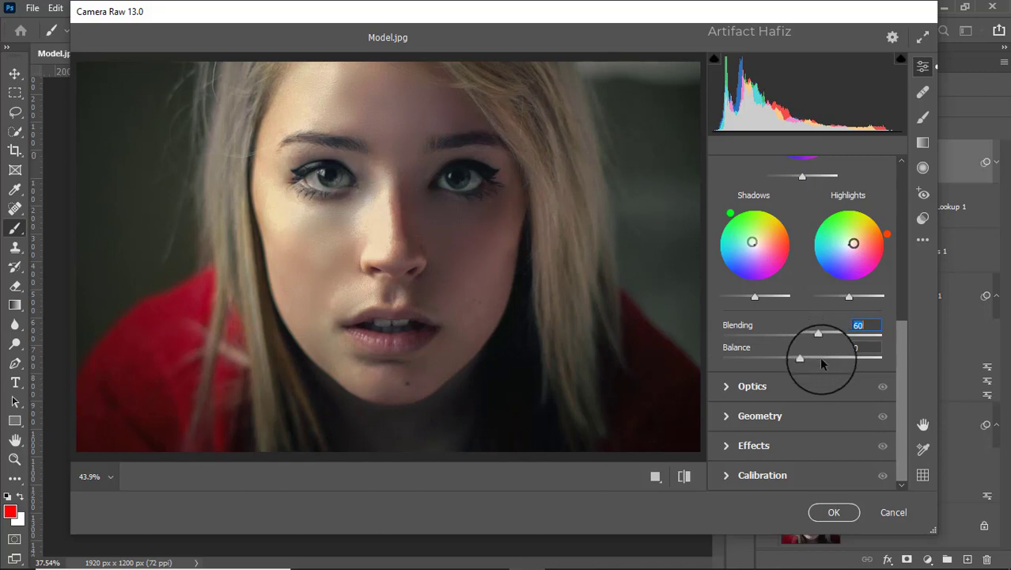
- Add a vignette of -19 with Roundness +100 and Feather 100
left_click(742, 446)
left_click_drag(801, 326, 785, 326)
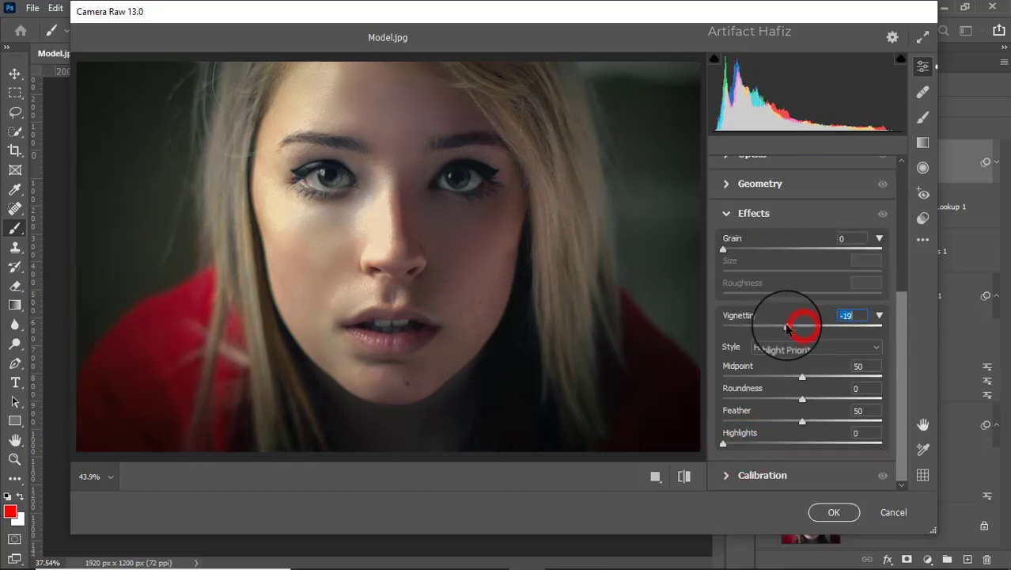
left_click_drag(800, 399, 903, 406)
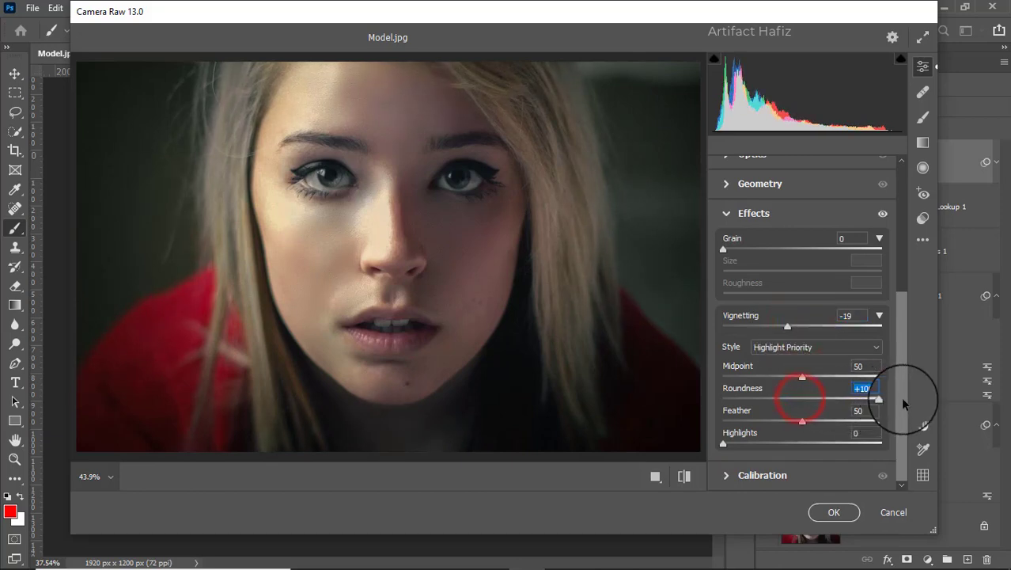
left_click_drag(800, 422, 893, 419)
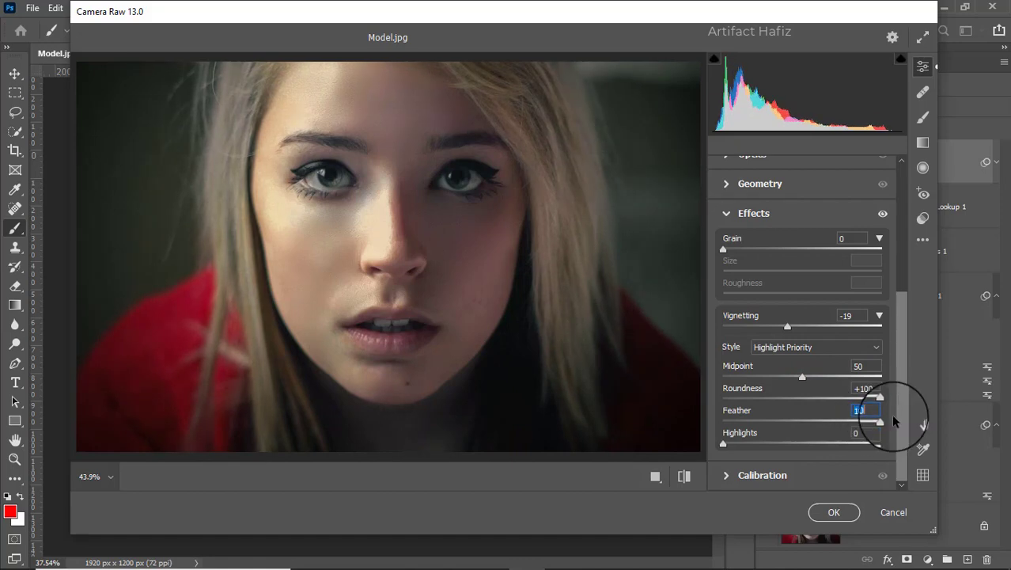
- Calibrate Red Primary to Hue -1, Saturation -9, Green Primary to Hue +21, Blue Primary to Hue -36, Saturation +5, and apply the filter
left_click(725, 476)
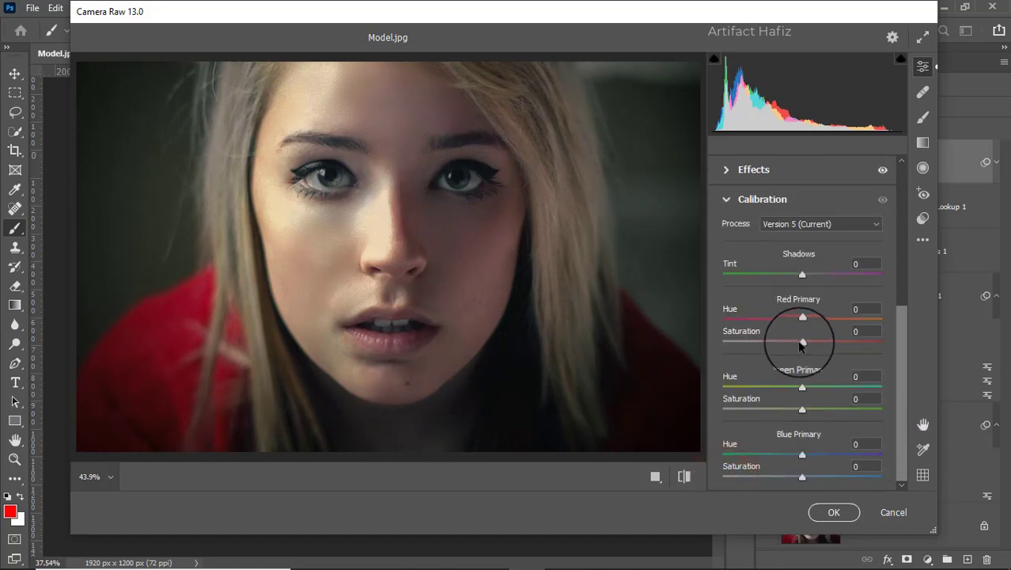
left_click_drag(803, 342, 801, 319)
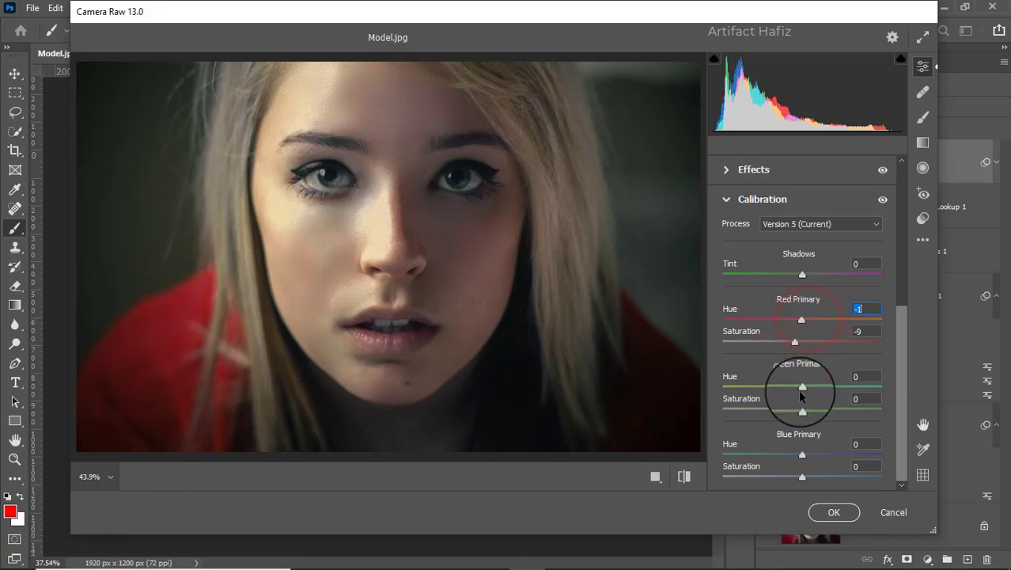
left_click_drag(801, 387, 842, 378)
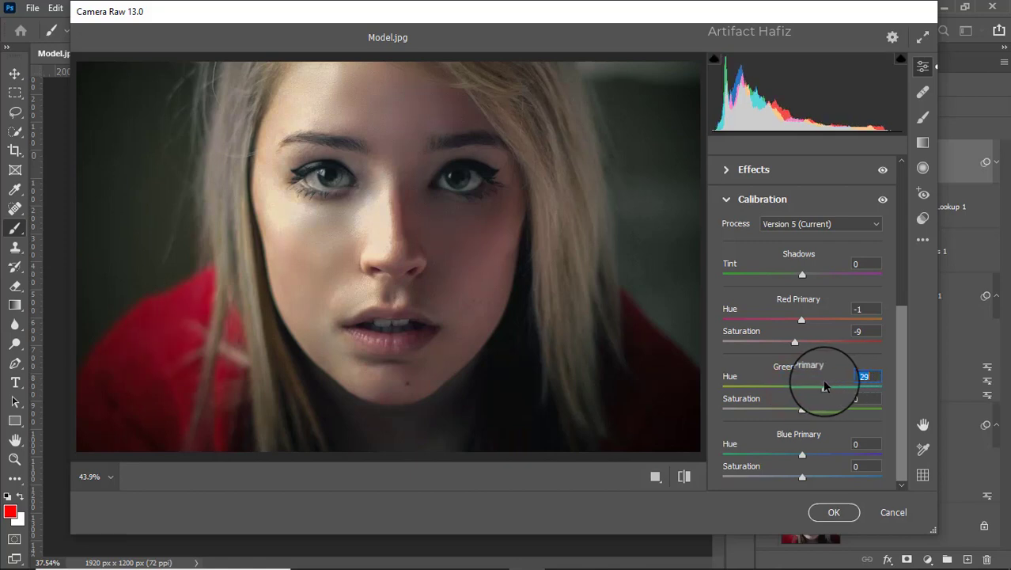
left_click_drag(824, 385, 818, 387)
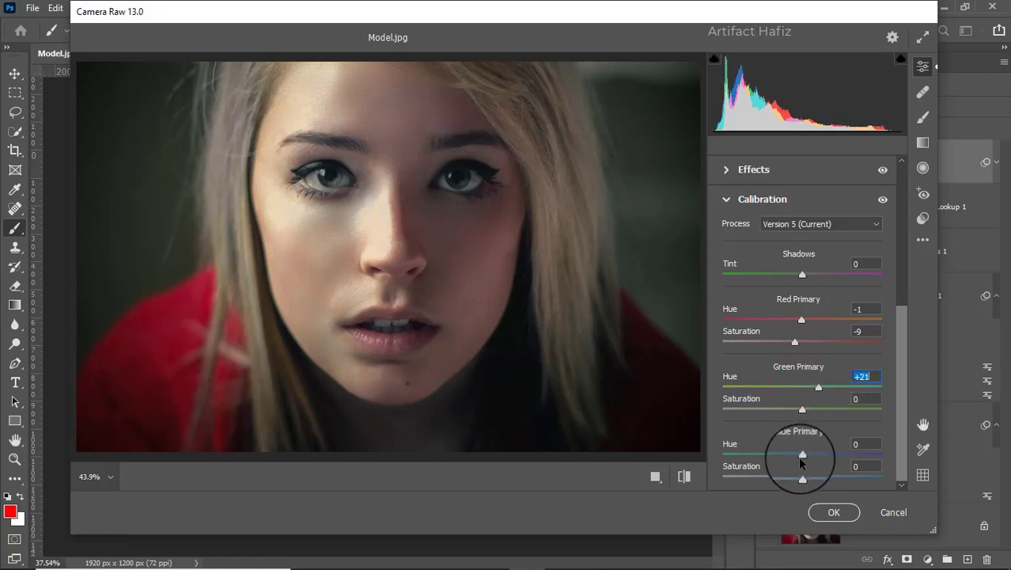
left_click_drag(803, 454, 807, 478)
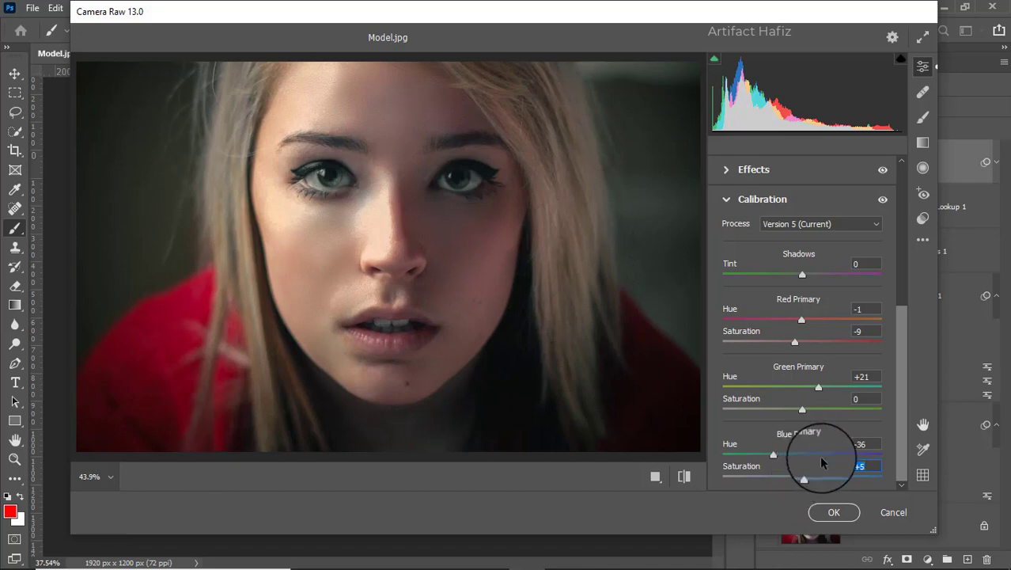
left_click(831, 513)
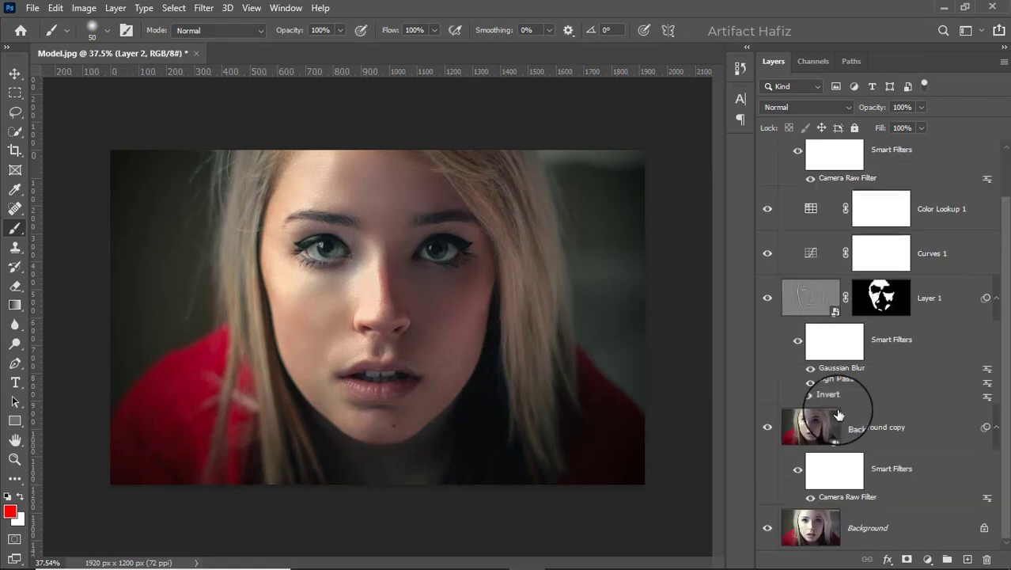
- Toggle the visibility of all layers above Background to compare the original portrait with the edited one
scroll(839, 411, "down", 2)
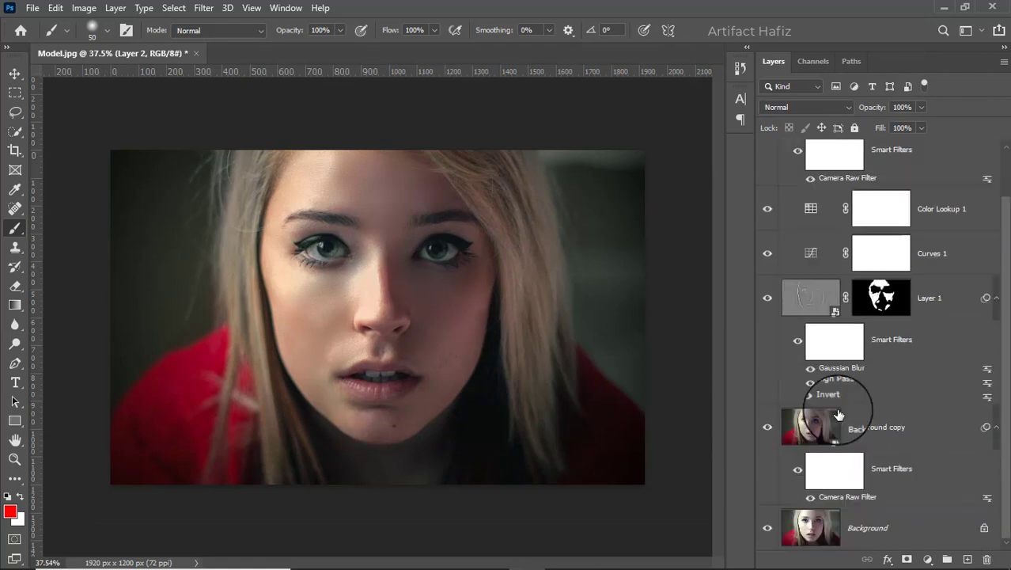
left_click(766, 527, "alt")
left_click(766, 527, "alt")
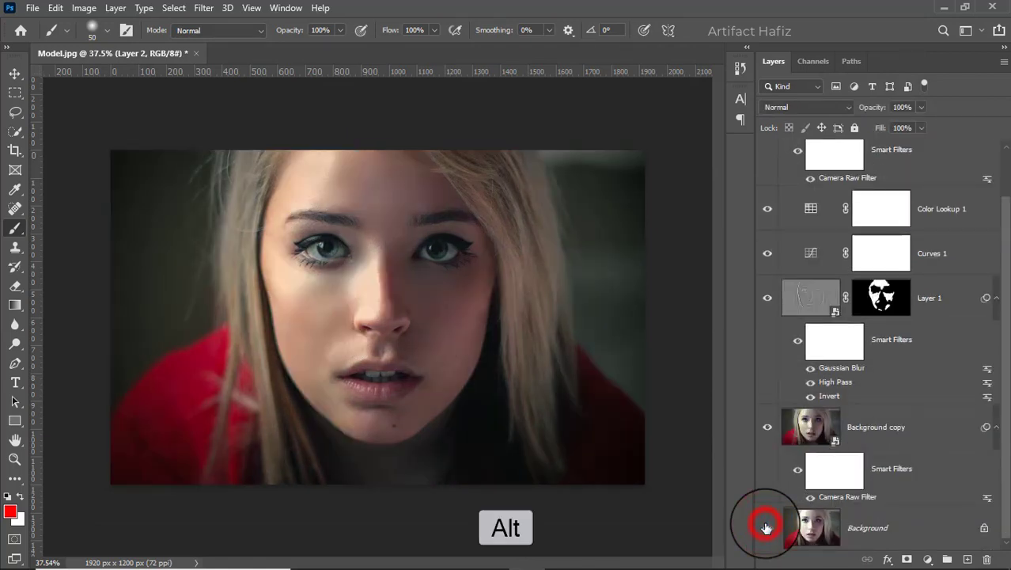
left_click(766, 528, "alt")
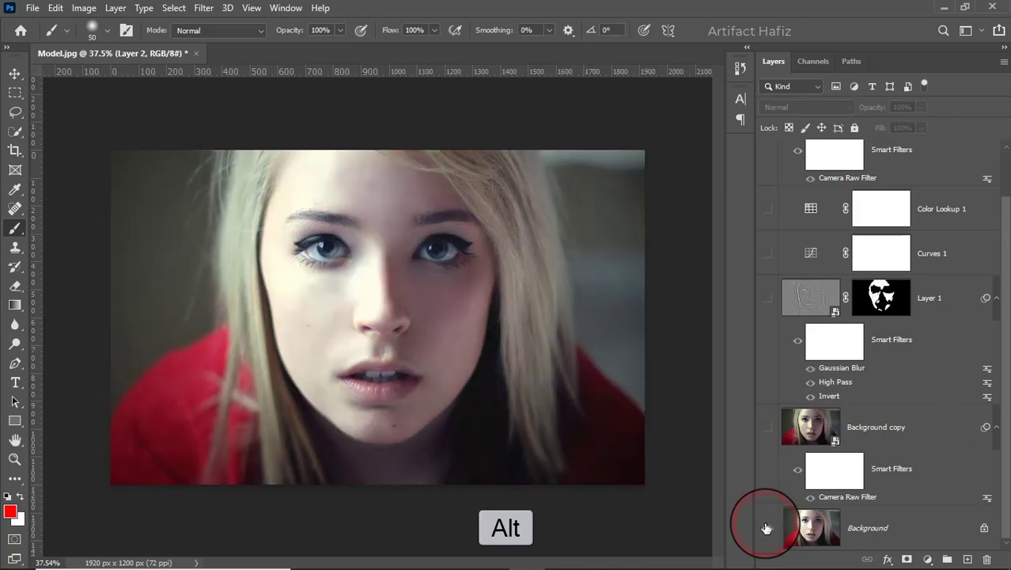
left_click(766, 528, "alt")
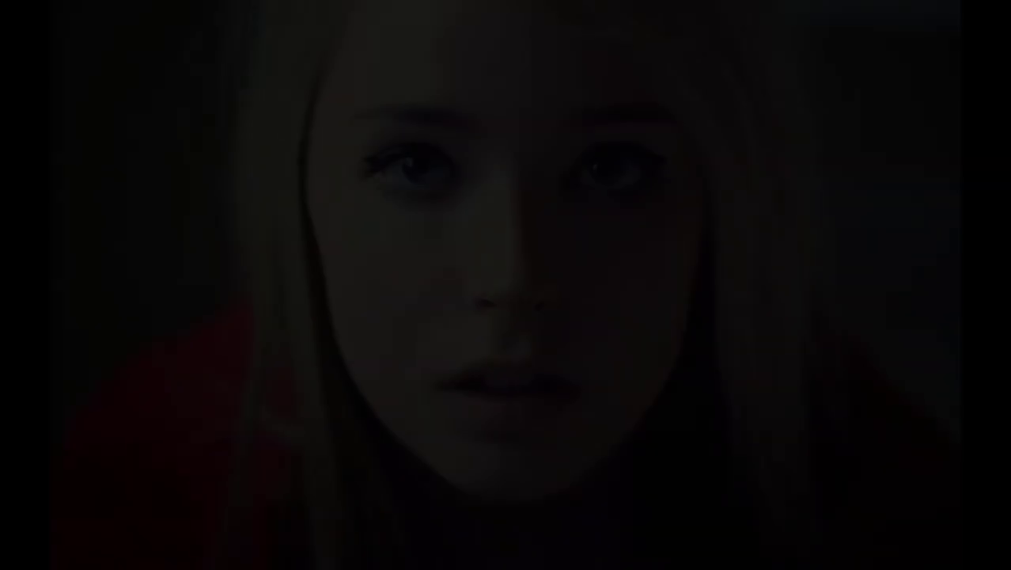